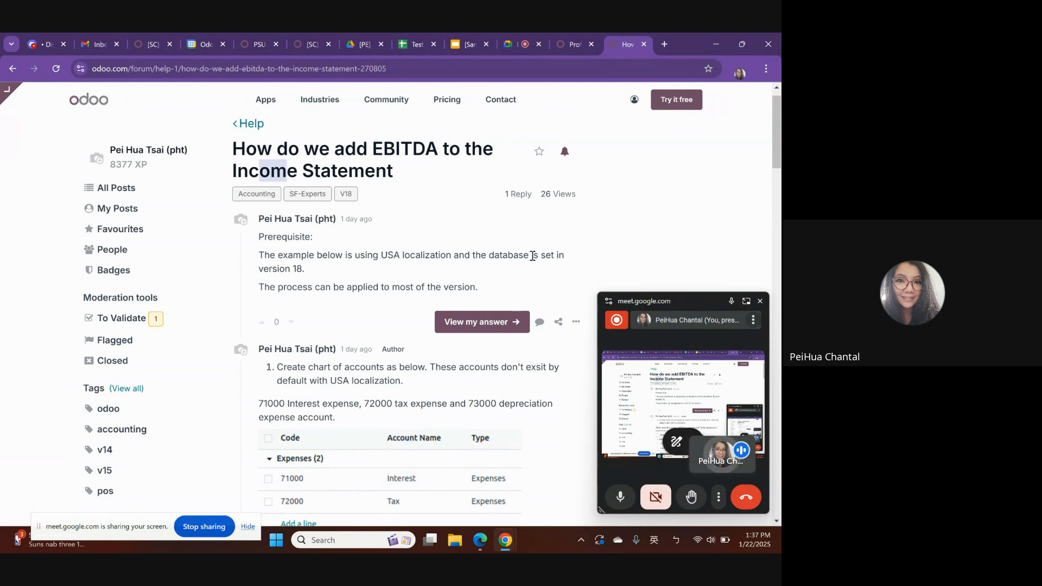
Step: Open the Profit and Loss report and inspect the "Interest, tax, depreciation" line's formula details and the EBITDA line
left_click(567, 44)
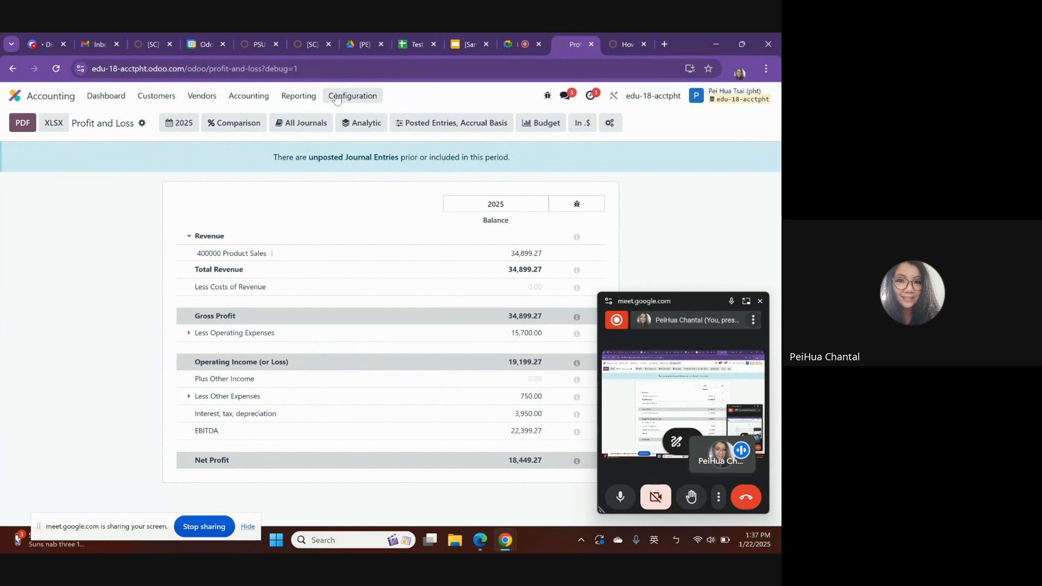
left_click(298, 96)
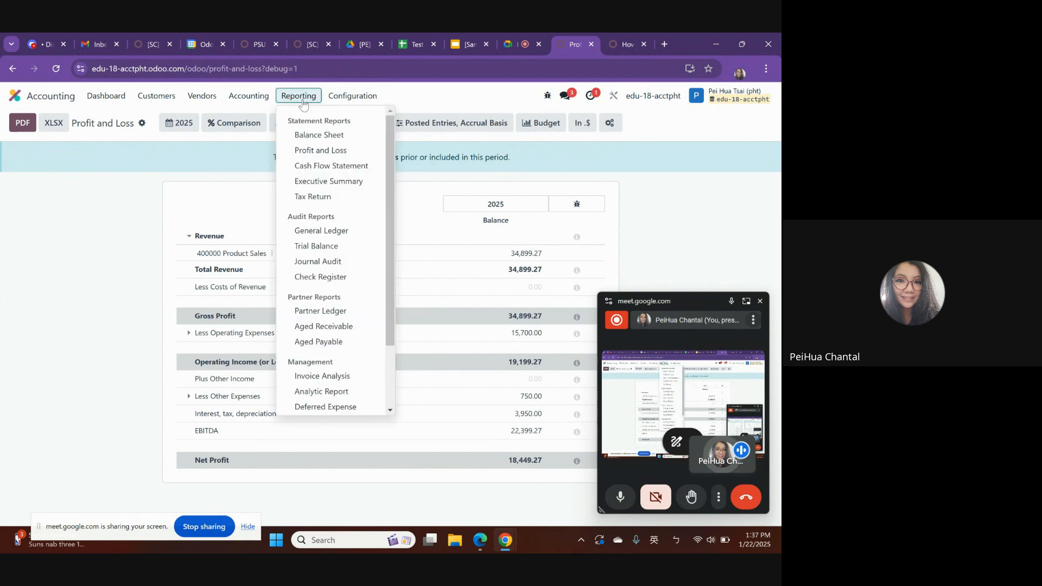
left_click(312, 150)
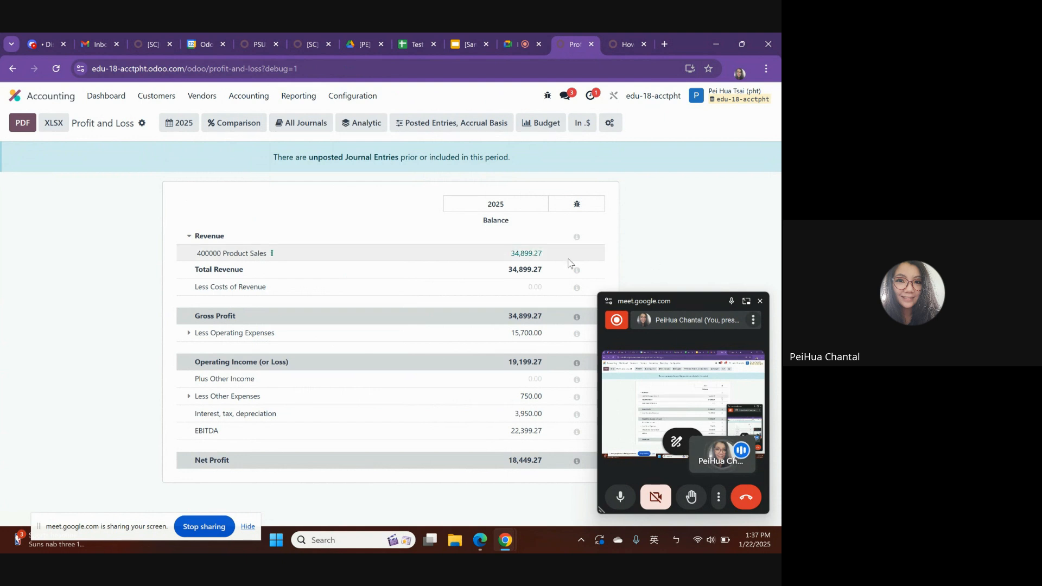
left_click_drag(221, 414, 287, 411)
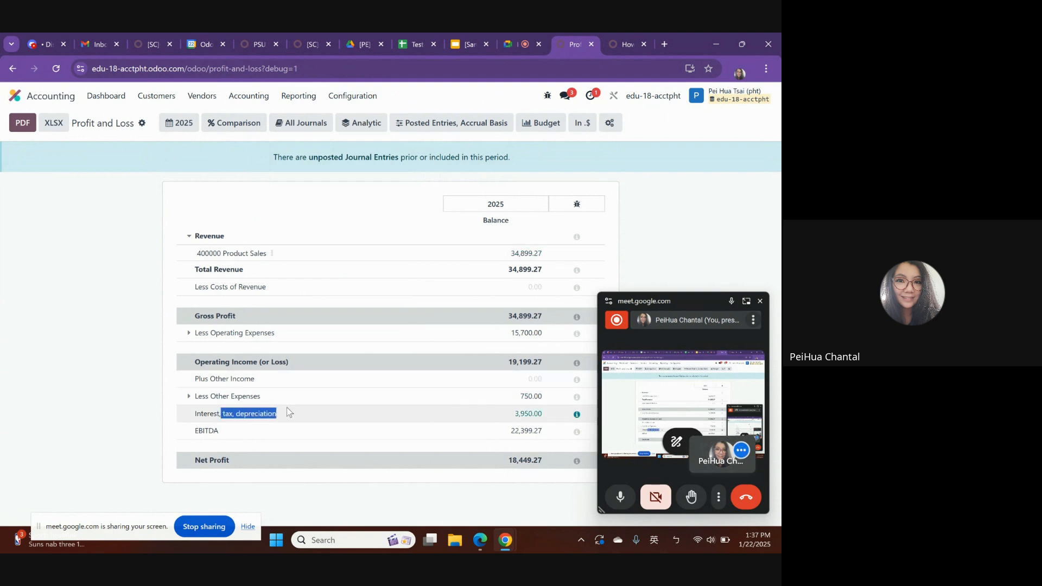
left_click(575, 415)
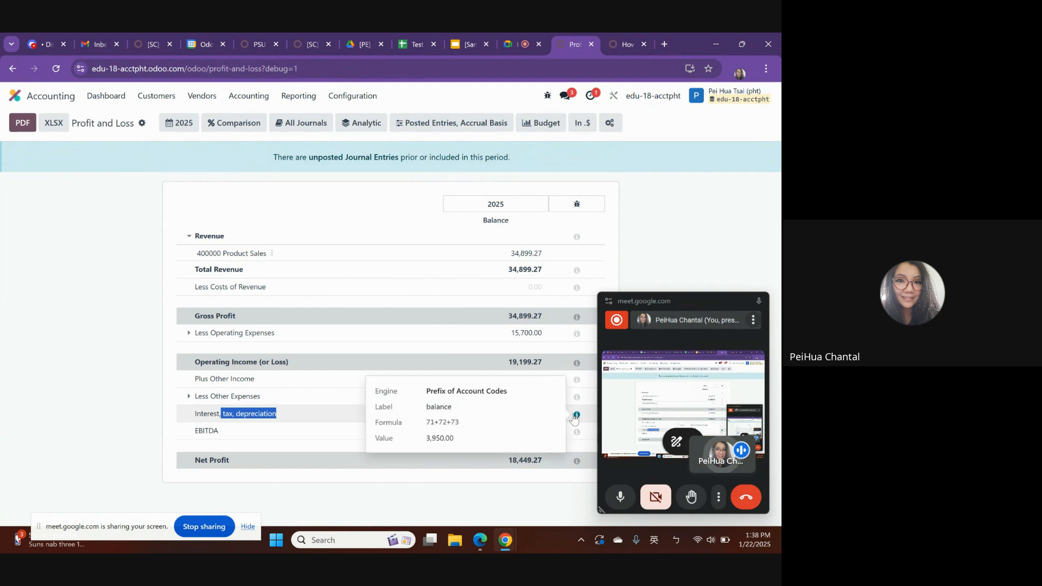
left_click(70, 437)
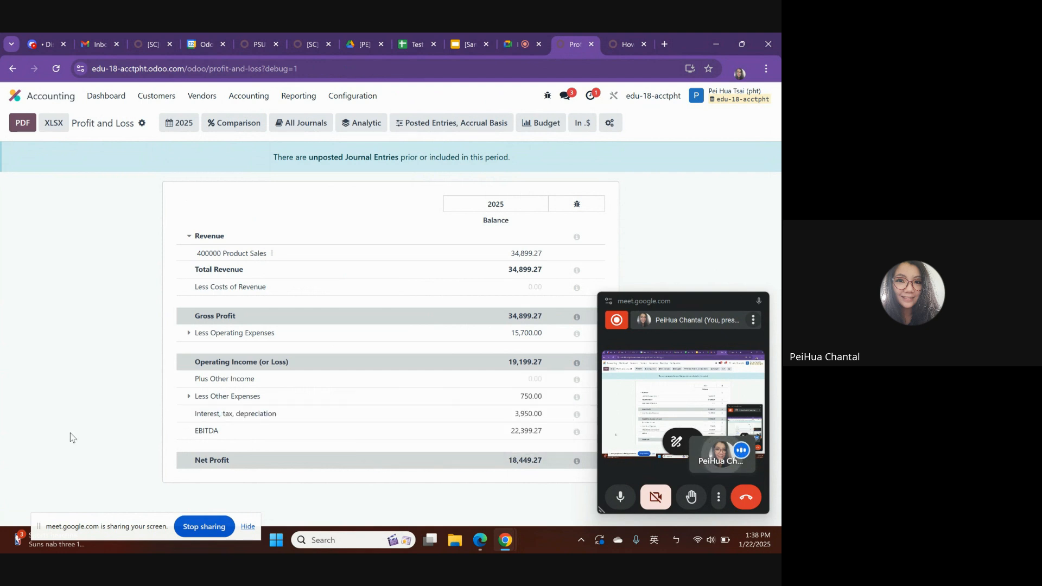
left_click_drag(181, 432, 259, 435)
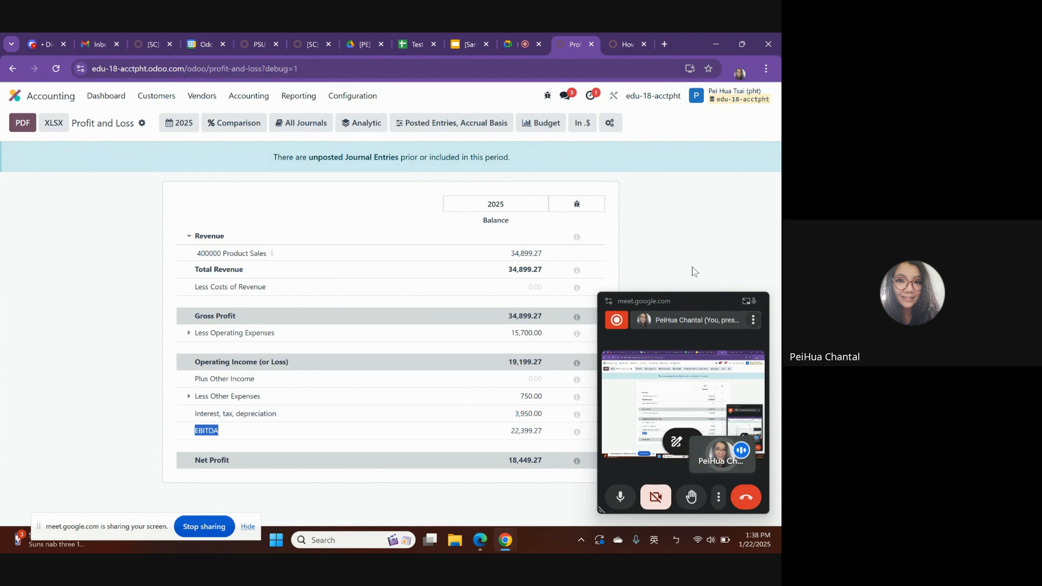
left_click(707, 246)
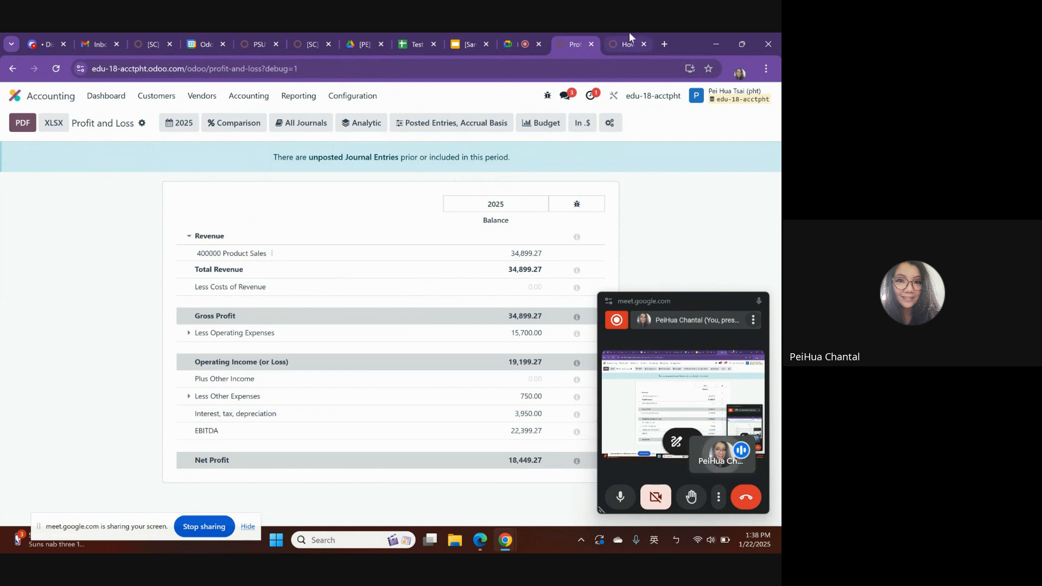
Step: Read the forum post's first instruction on creating the interest, tax and depreciation expense accounts
left_click(608, 47)
left_click(322, 258)
scroll(322, 258, "down", 2)
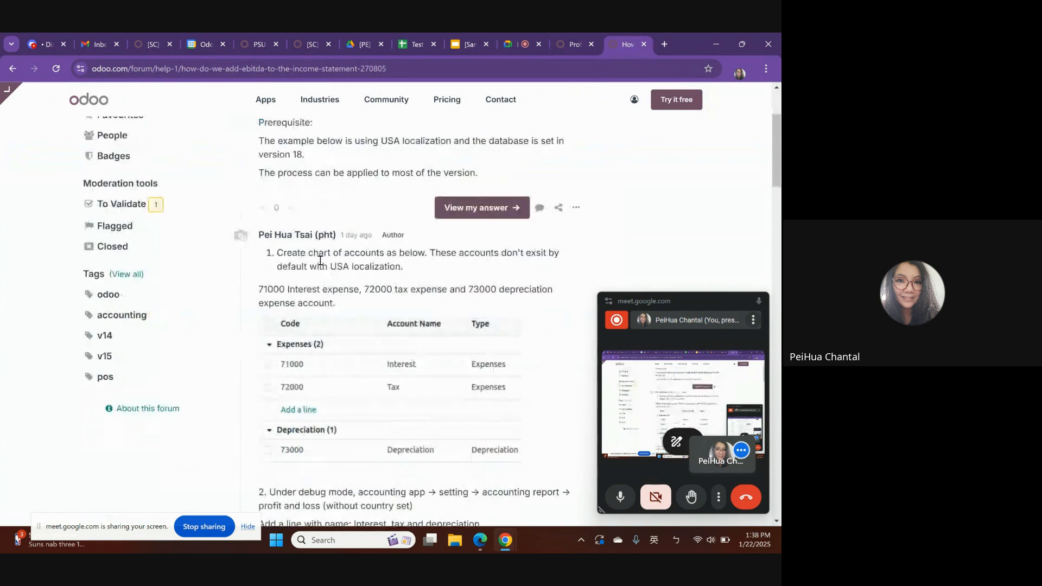
left_click_drag(286, 253, 429, 276)
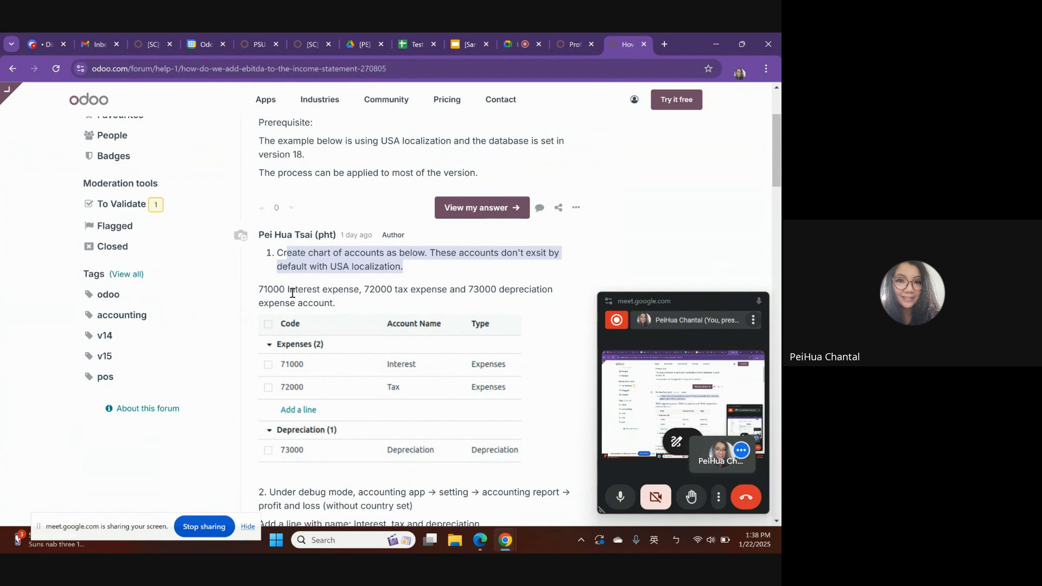
left_click_drag(260, 289, 350, 311)
left_click(346, 301)
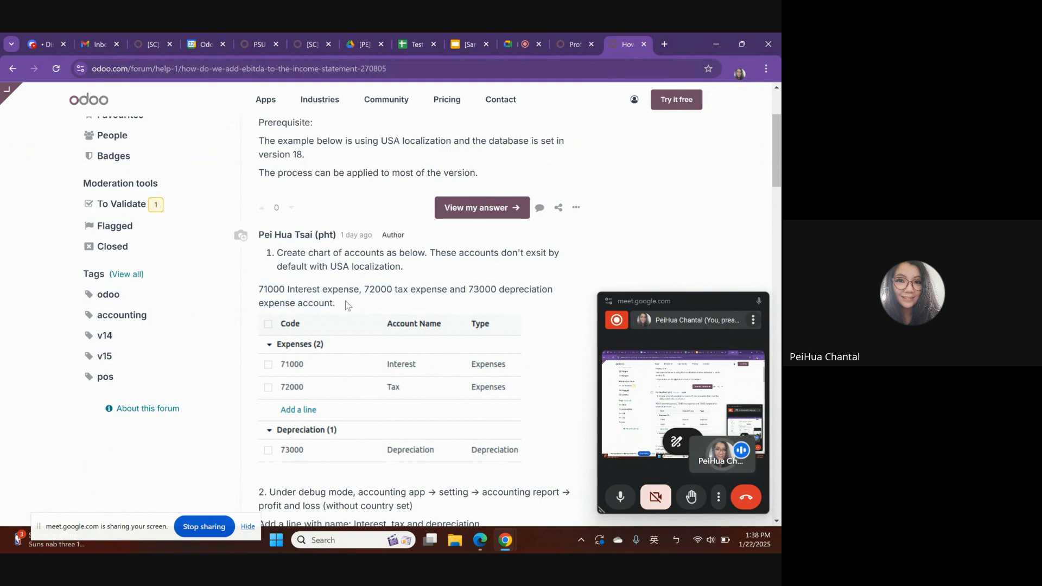
scroll(363, 321, "down", 1)
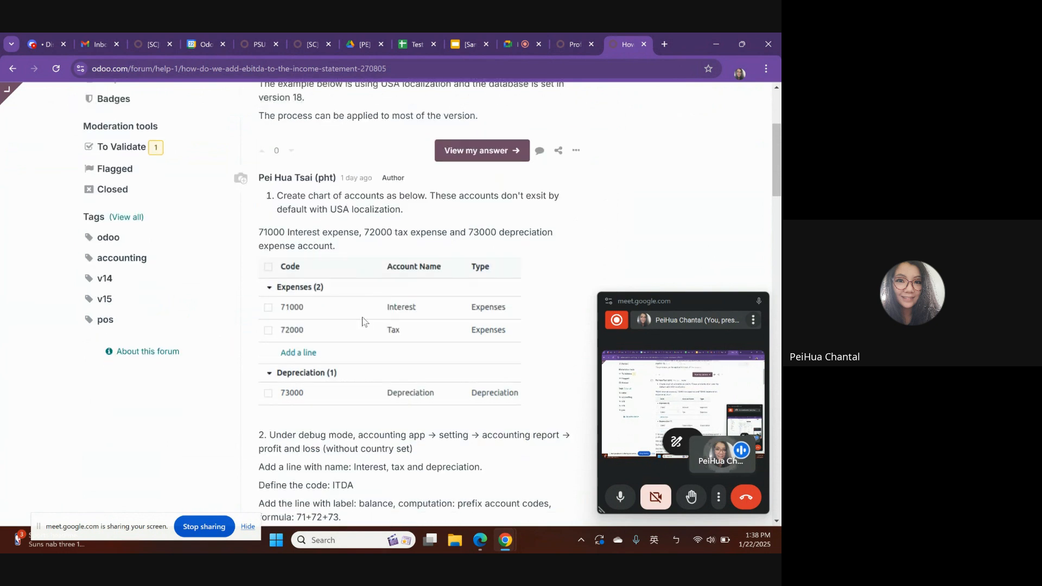
Step: Return to the accounting database, open the Chart of Accounts, and start and discard a blank account line
left_click(584, 39)
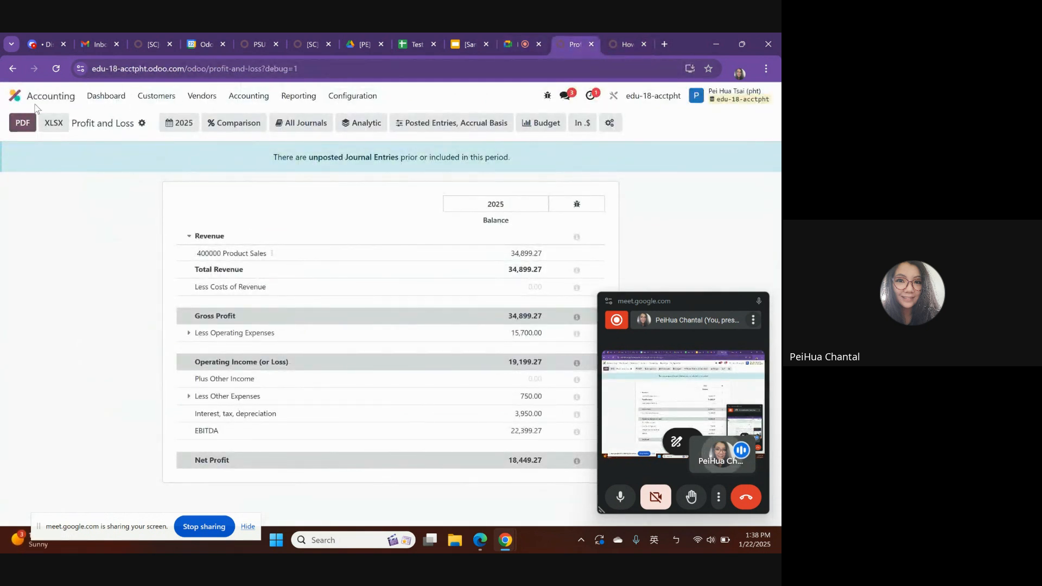
left_click(350, 98)
scroll(390, 321, "down", 2)
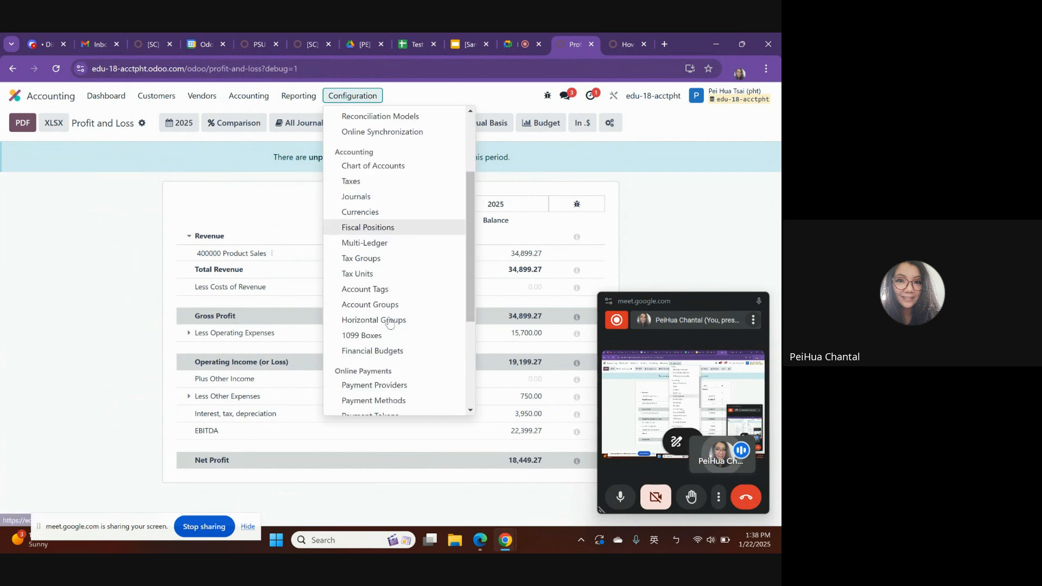
scroll(389, 322, "down", 1)
scroll(391, 200, "up", 1)
left_click(396, 164)
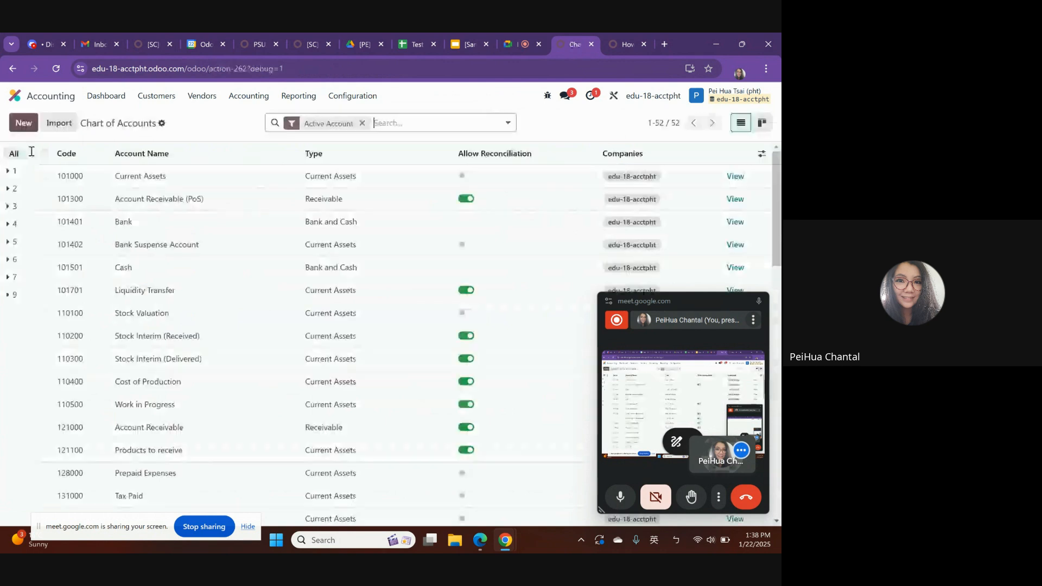
left_click(23, 123)
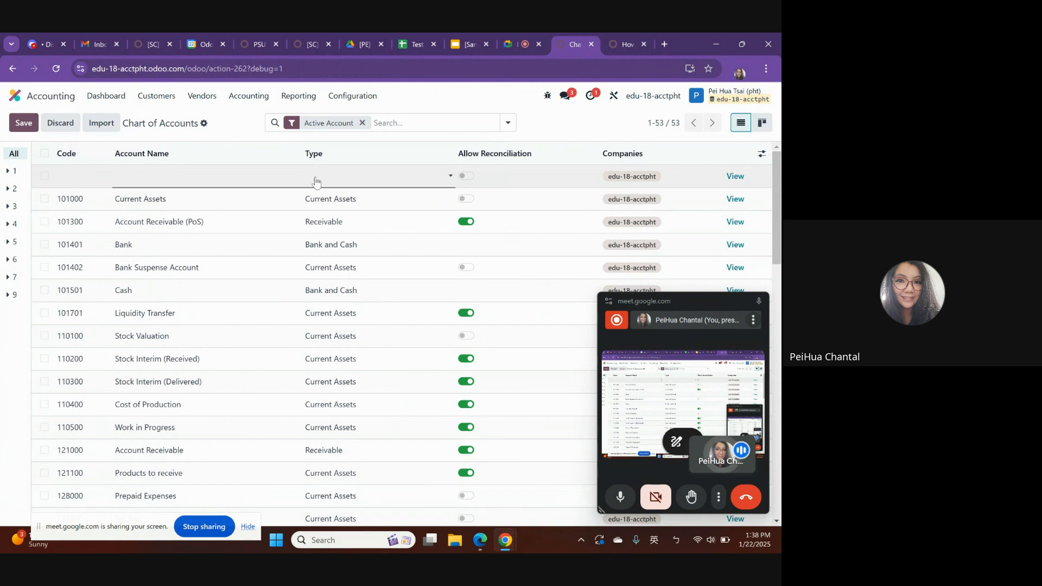
left_click(225, 122)
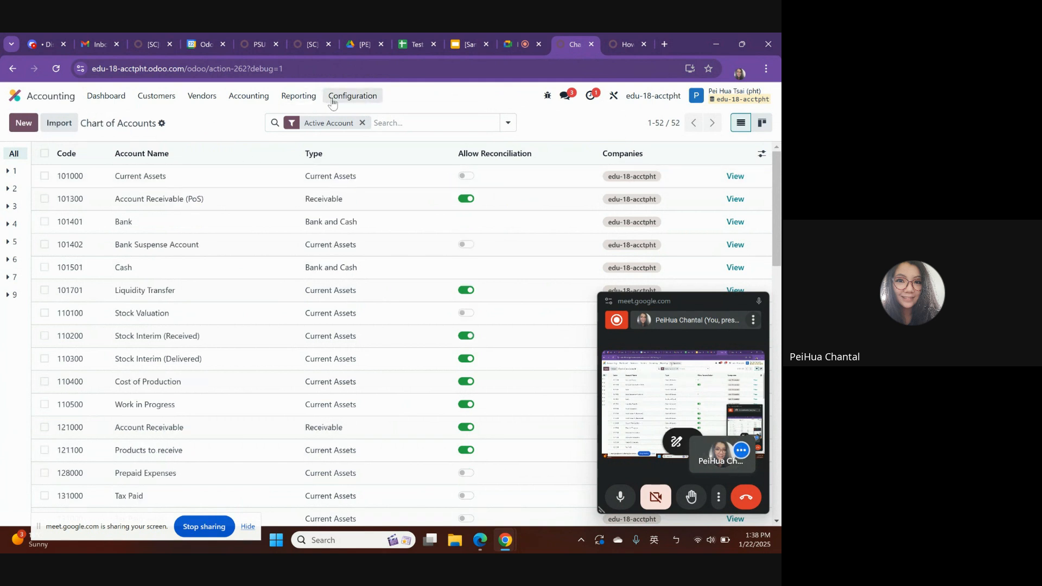
Step: Search the chart of accounts for 7 and review the Interest, Tax and Depreciation accounts
left_click(406, 118)
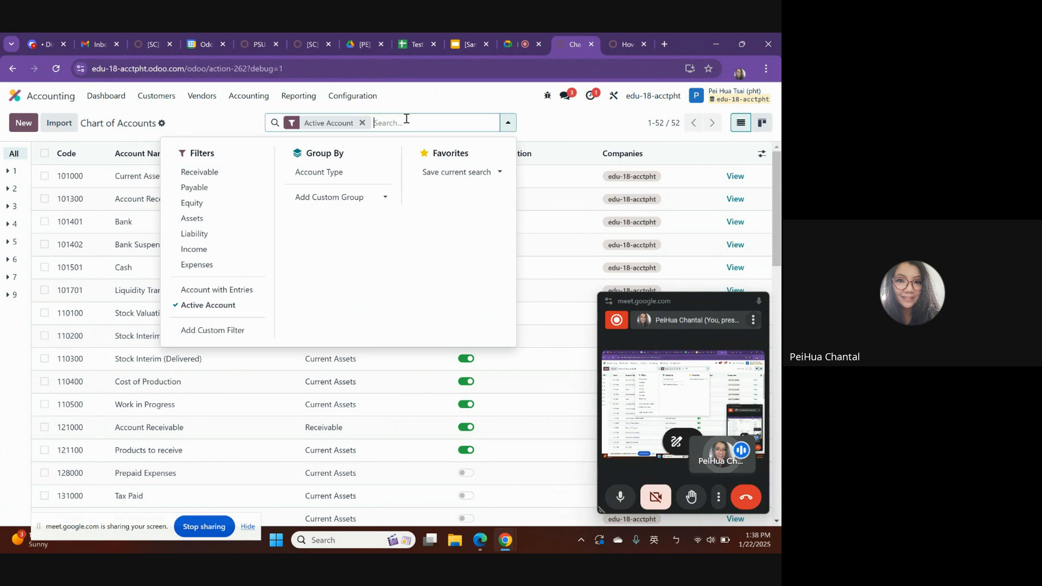
type("7")
key("Return")
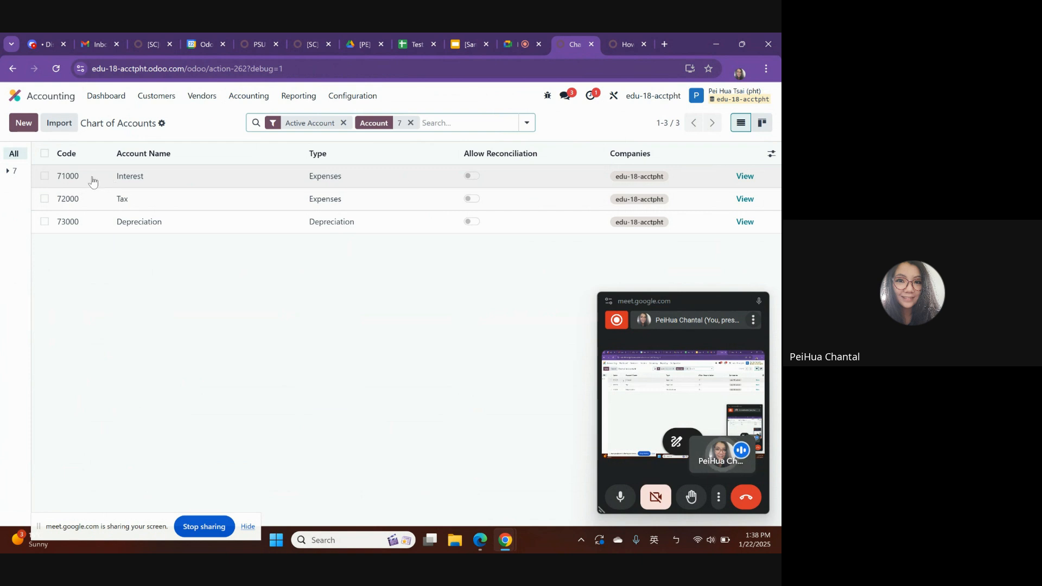
left_click(44, 175)
left_click(45, 199)
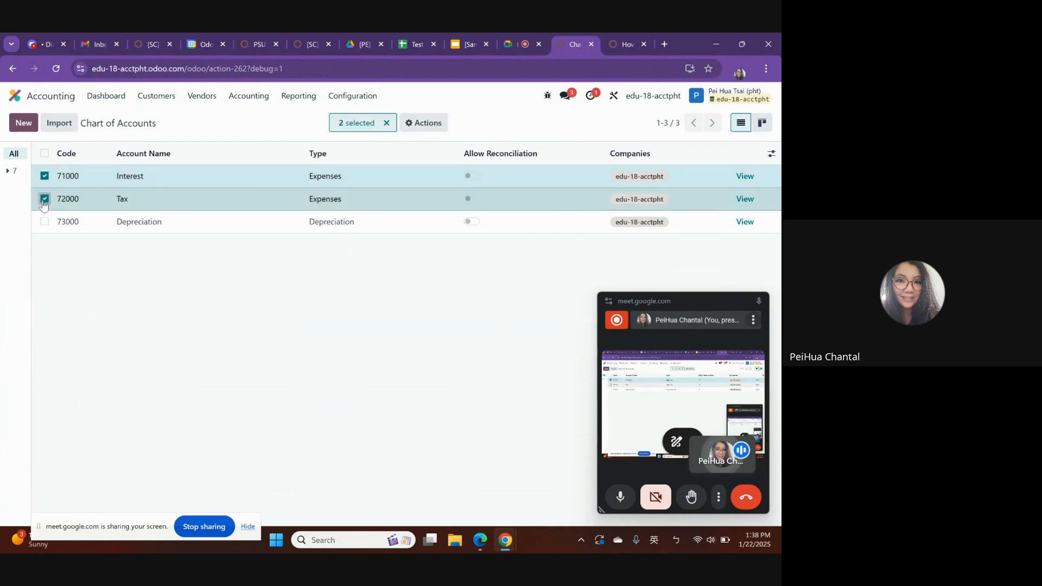
left_click(54, 221)
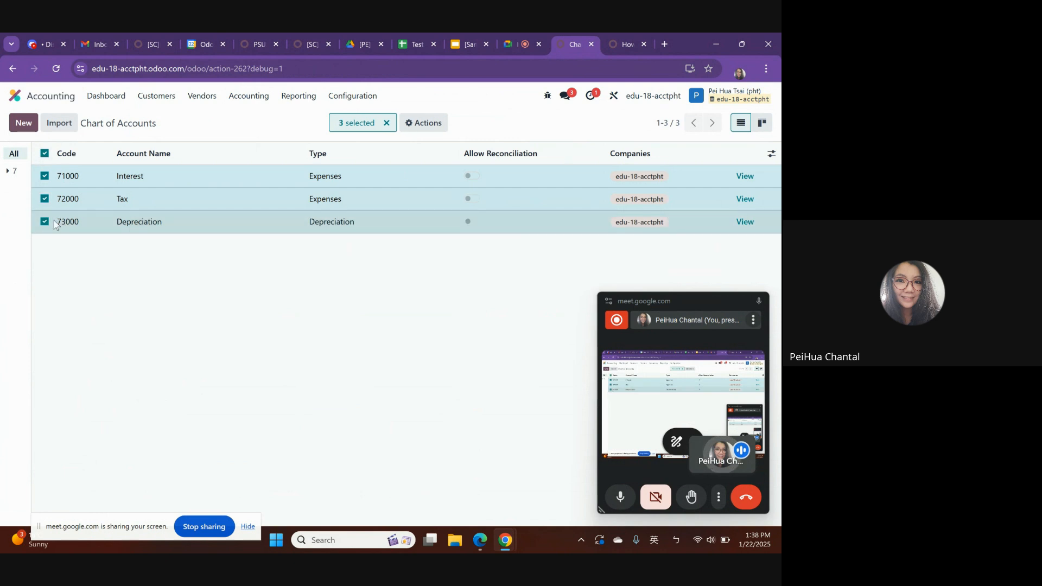
left_click(44, 176)
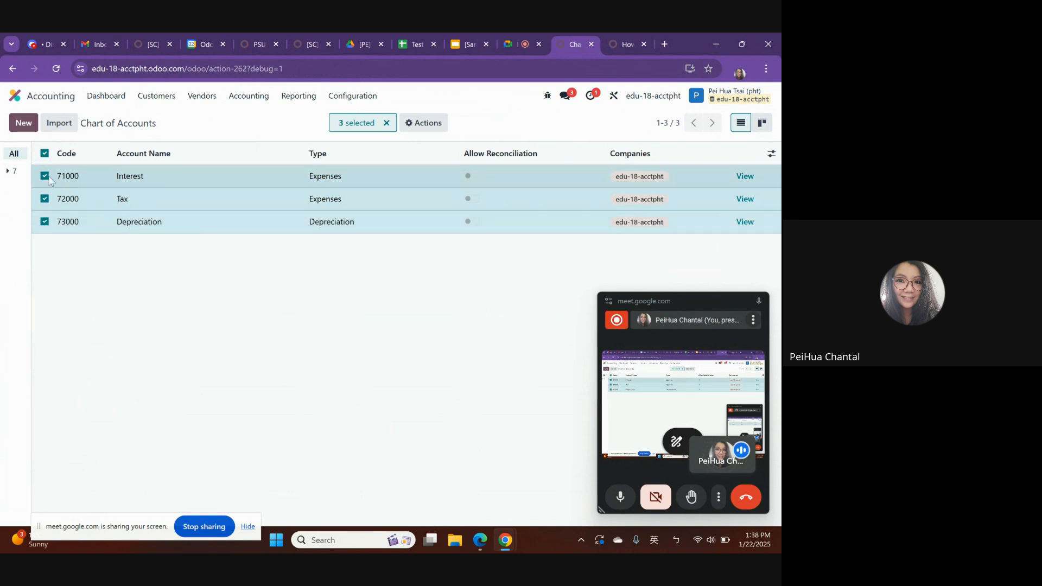
left_click(45, 221)
left_click(45, 199)
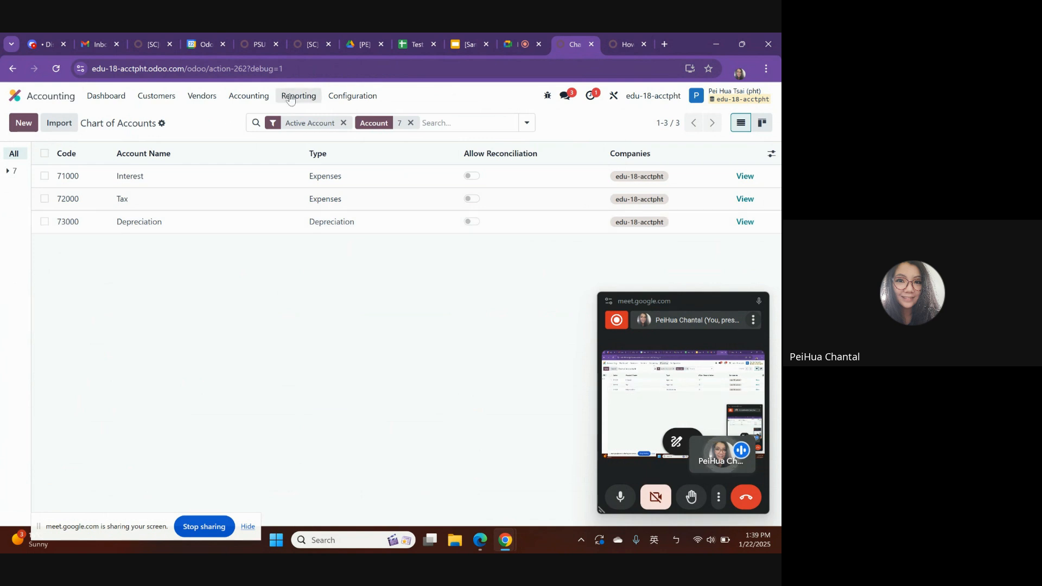
Step: Find the Profit and Loss report in Accounting Reports with the search "pro" and open its "Interest, tax, depreciation" line
left_click(353, 95)
scroll(388, 320, "down", 5)
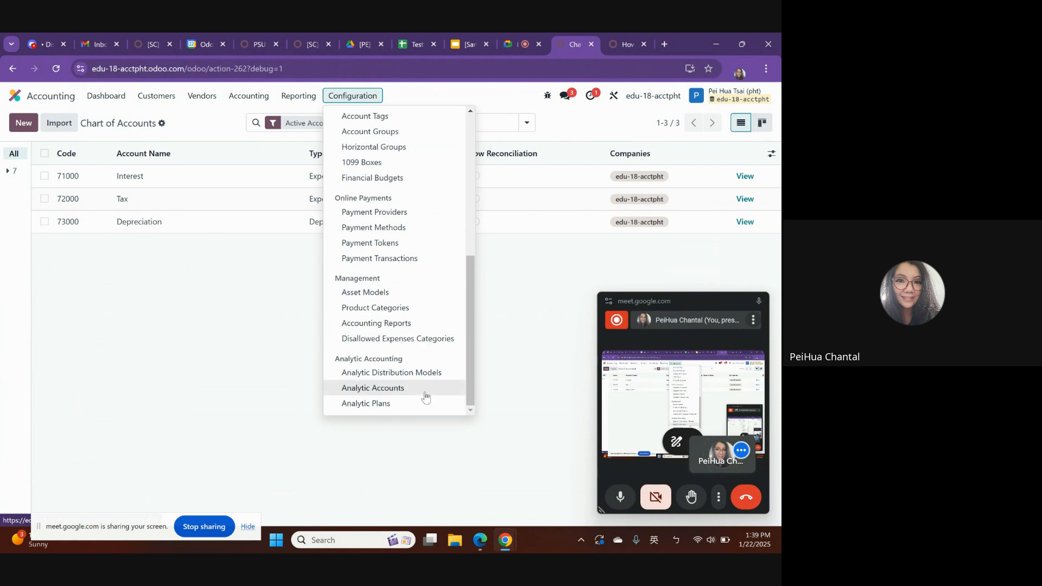
left_click(411, 324)
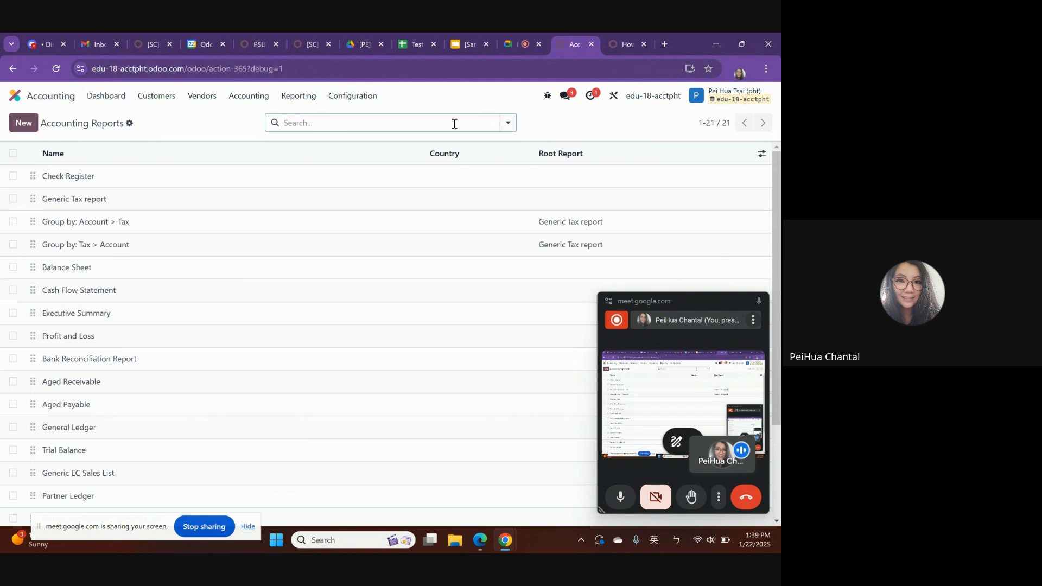
left_click(454, 123)
type("pro")
key("Return")
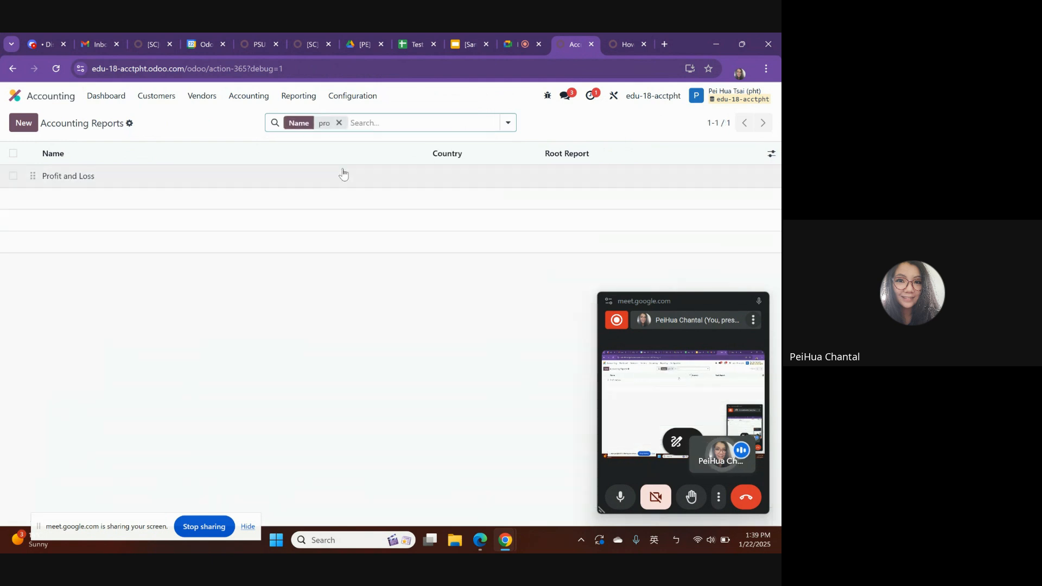
left_click(328, 184)
scroll(106, 374, "down", 1)
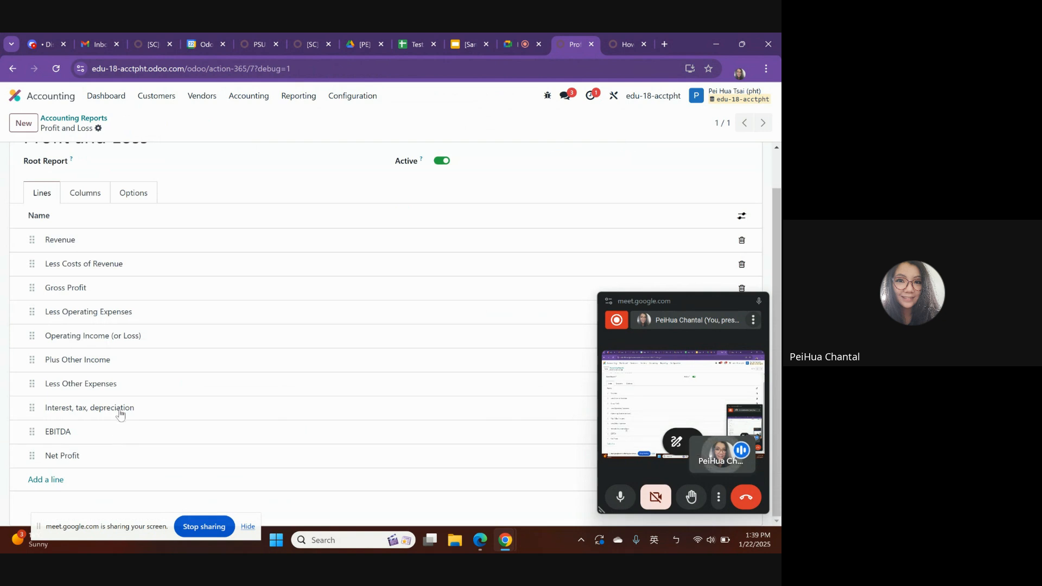
left_click(120, 413)
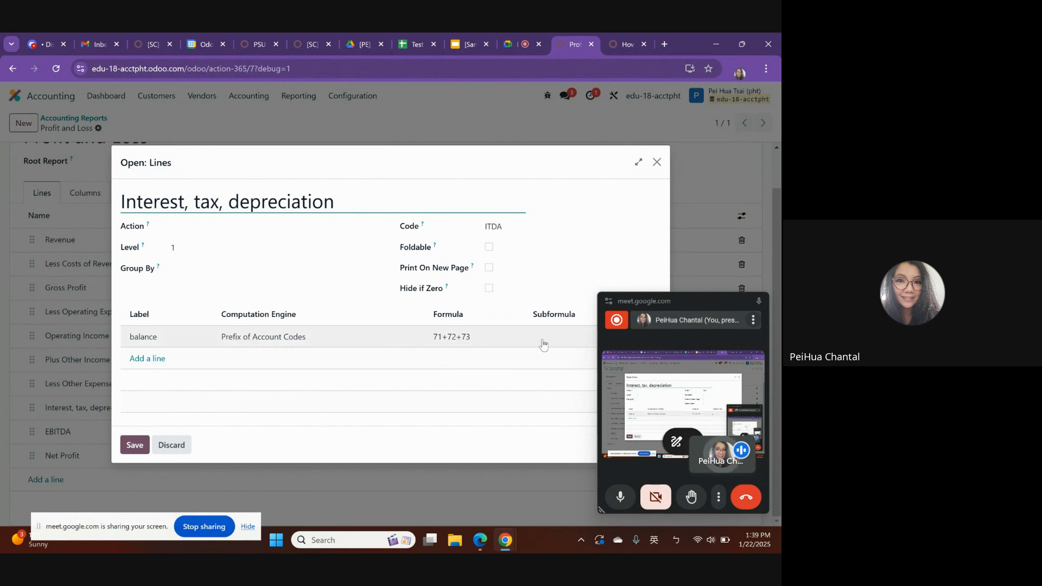
Step: Try adding an expression with the Prefix of Account Codes computation engine to the "Interest, tax, depreciation" line
left_click(154, 360)
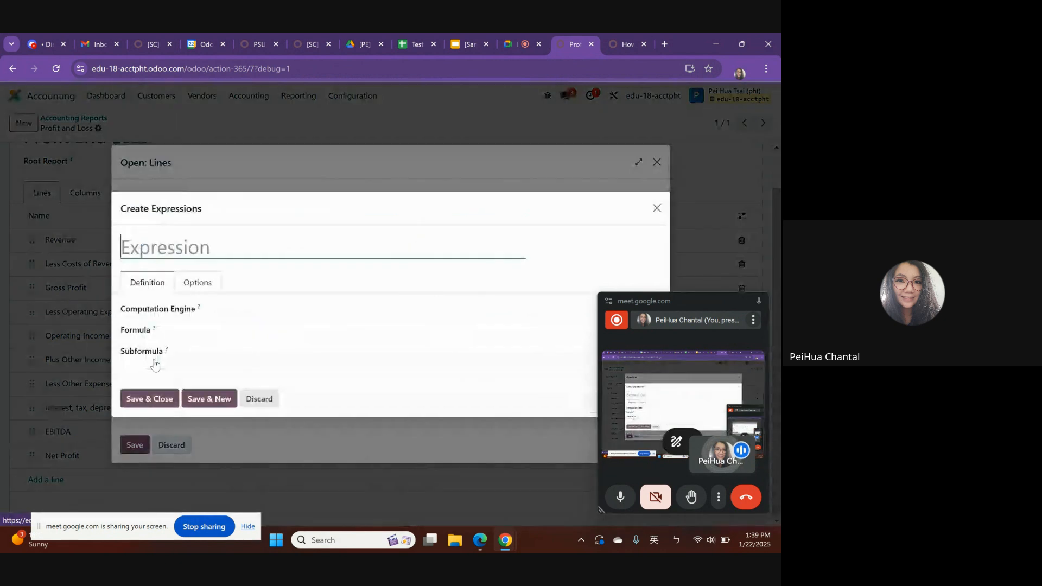
left_click(255, 398)
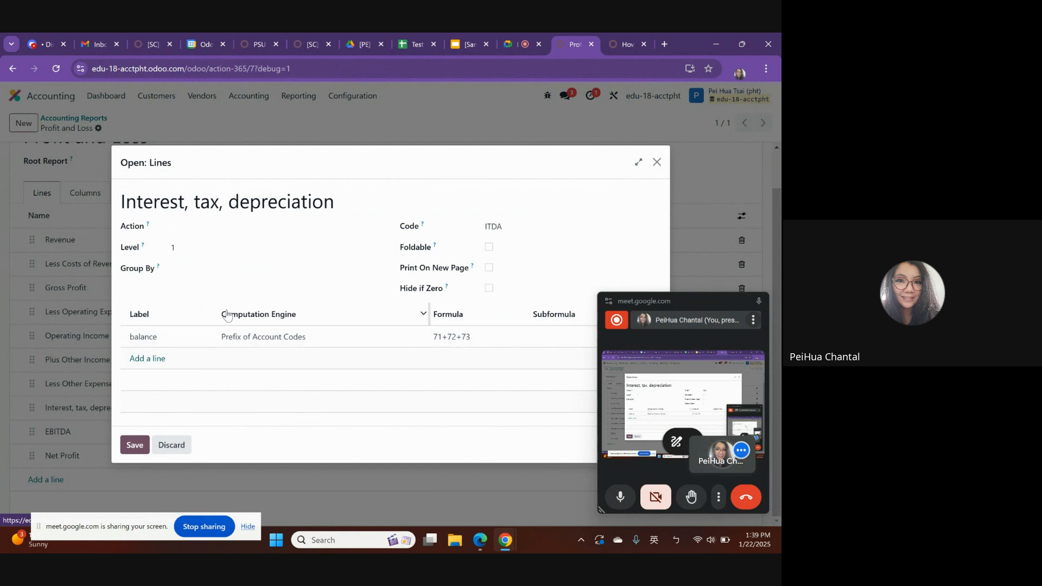
left_click(136, 359)
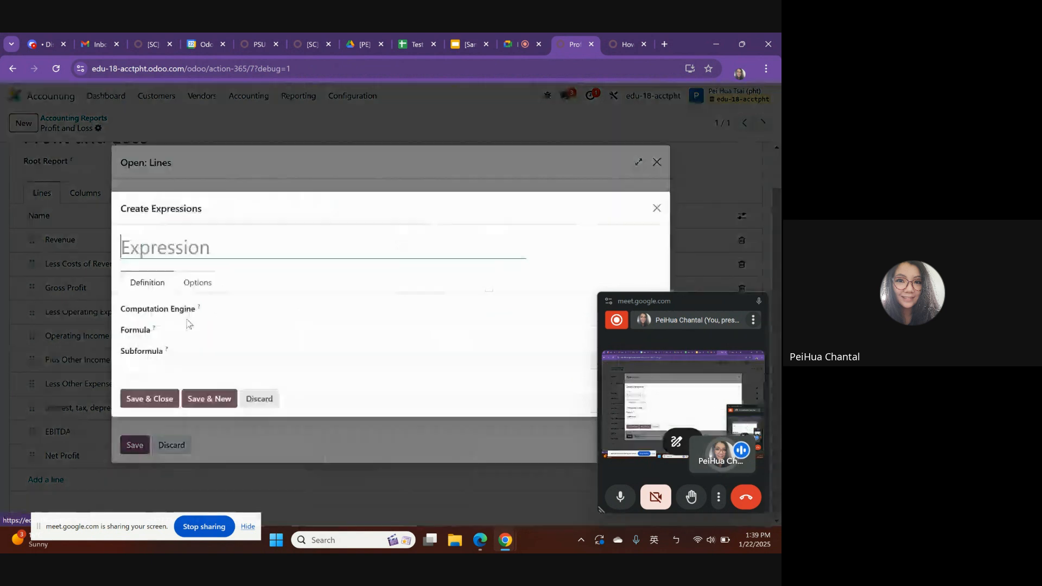
left_click(238, 309)
left_click(254, 369)
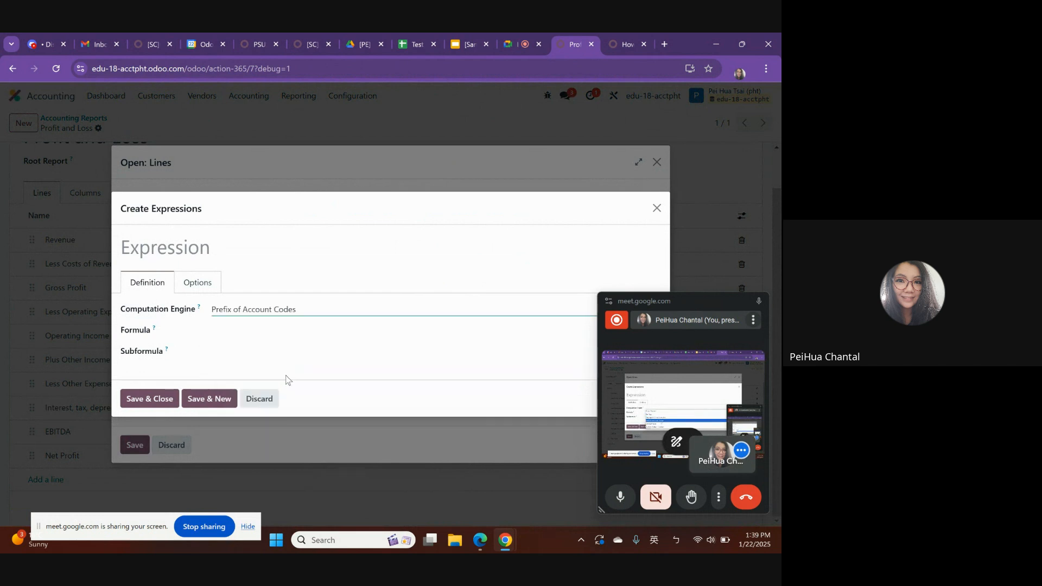
left_click(245, 331)
left_click(247, 398)
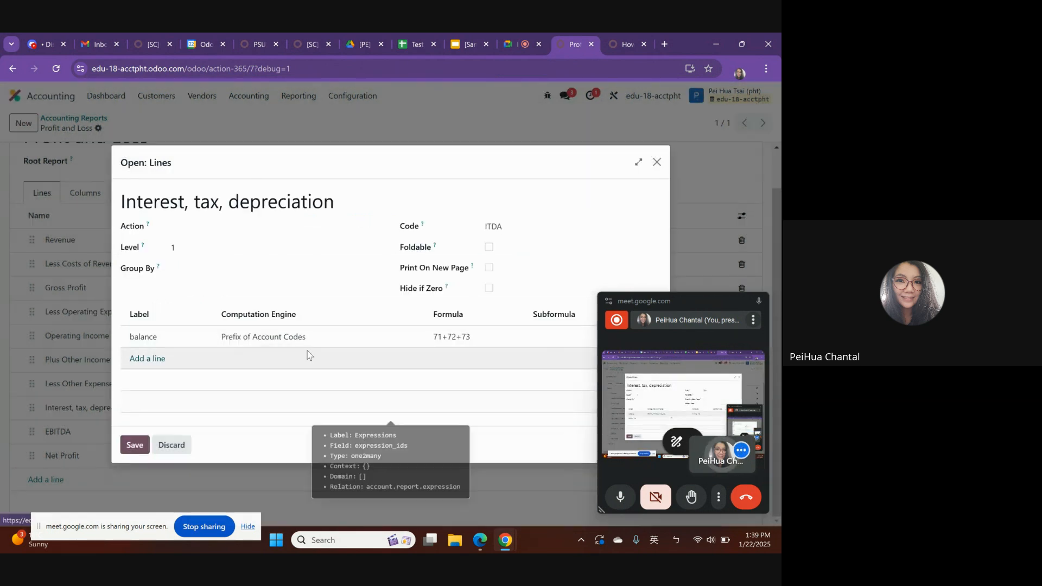
Step: Check the line's code and compare it with the forum post's second instruction on setting up this report line
left_click_drag(522, 227, 496, 226)
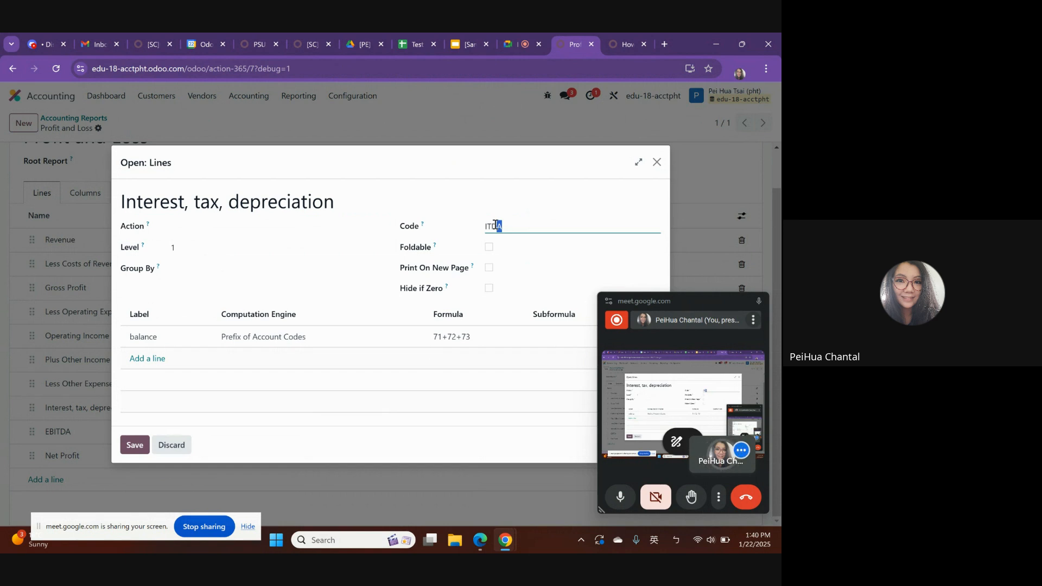
double_click(496, 225)
left_click(619, 44)
scroll(301, 348, "down", 3)
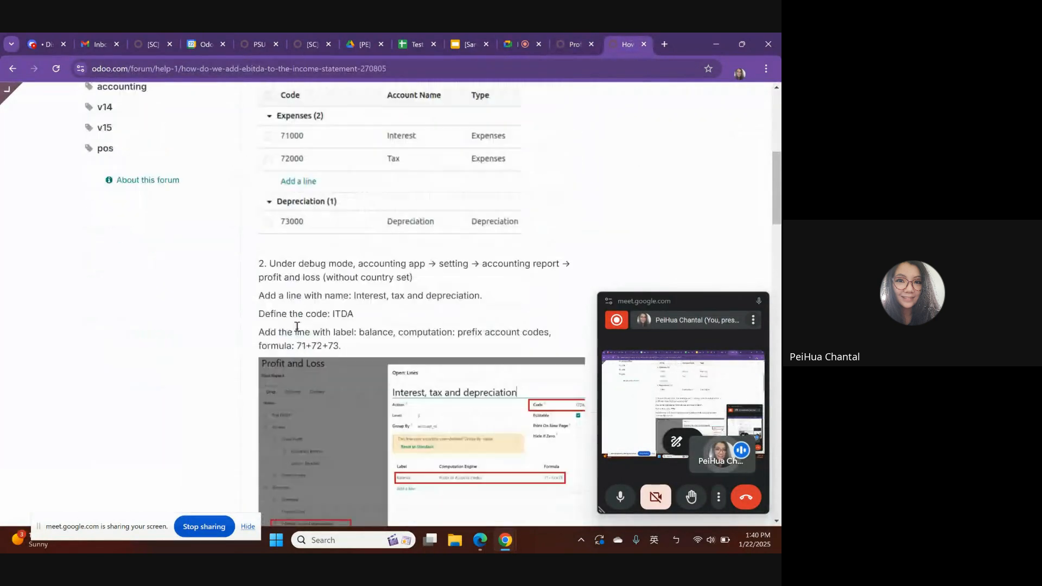
Step: Read the forum post's instructions for the "Interest, tax and depreciation" line and the EBITDA line
left_click_drag(285, 296, 364, 347)
scroll(365, 346, "down", 4)
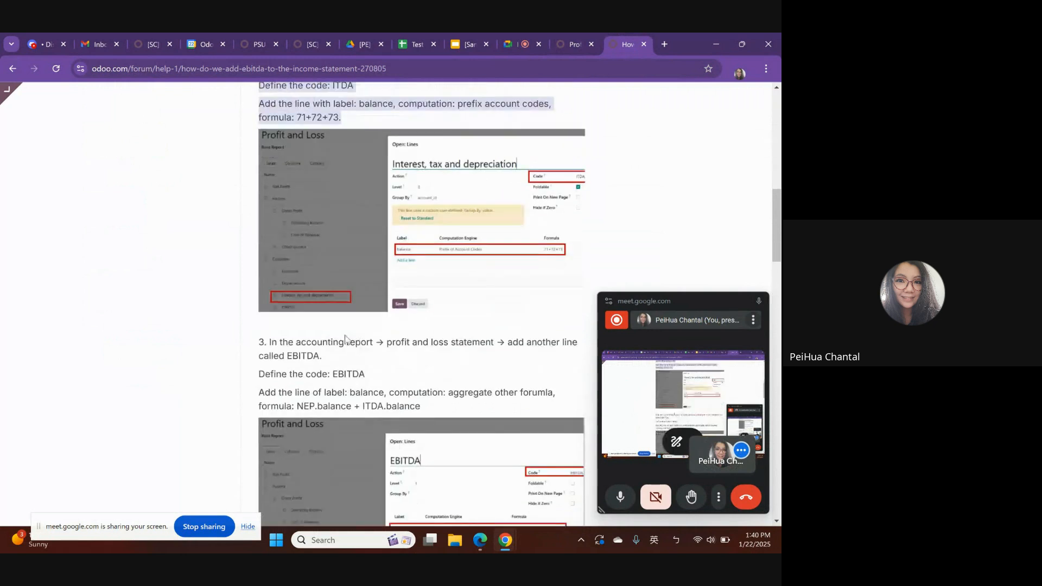
left_click_drag(296, 343, 332, 367)
left_click(332, 368)
scroll(347, 353, "down", 2)
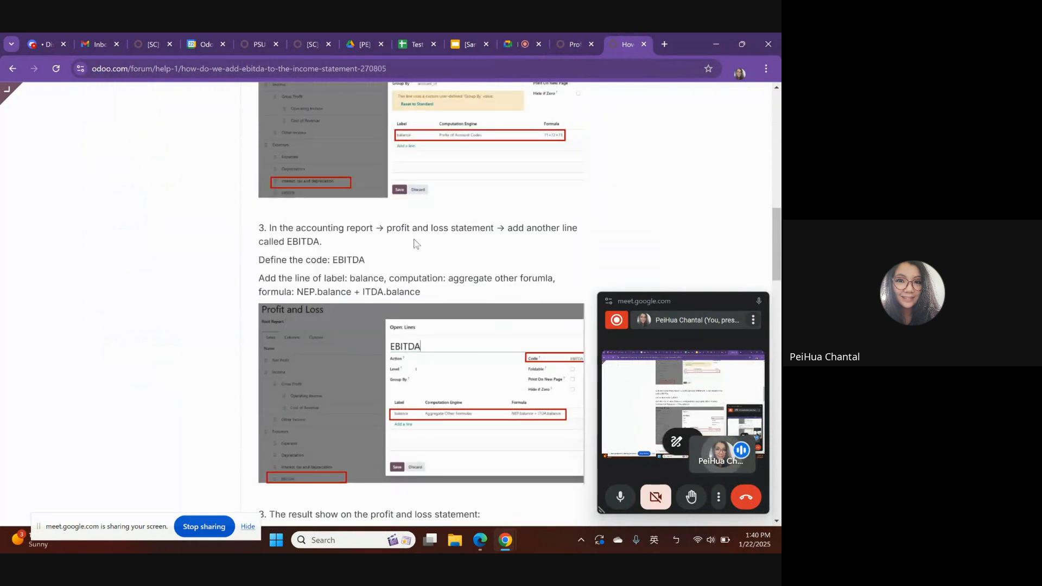
Step: Close the "Interest, tax, depreciation" line in Odoo and review the EBITDA line's name, code and balance expression without changing them
left_click(567, 45)
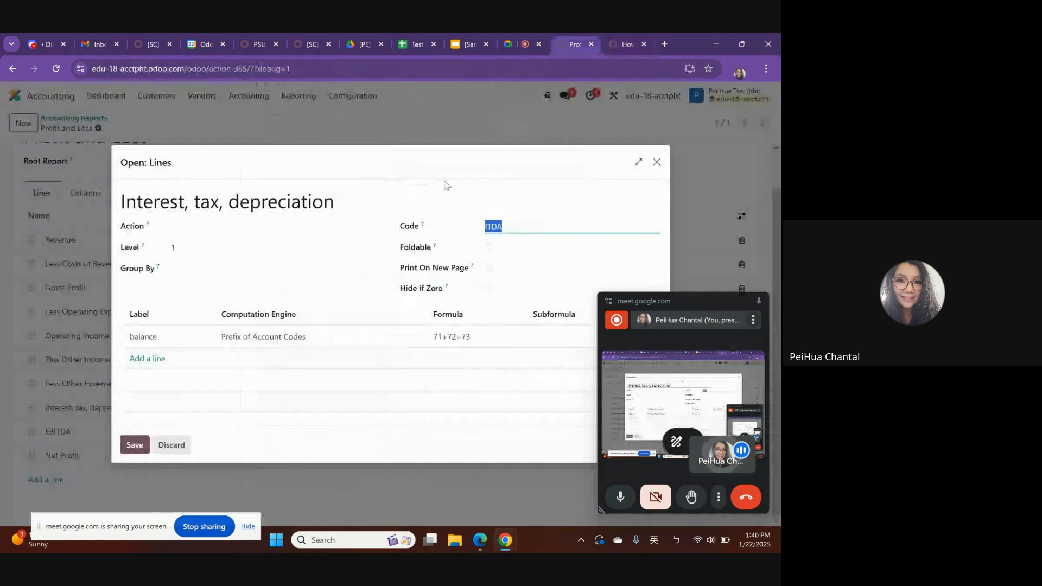
left_click(655, 162)
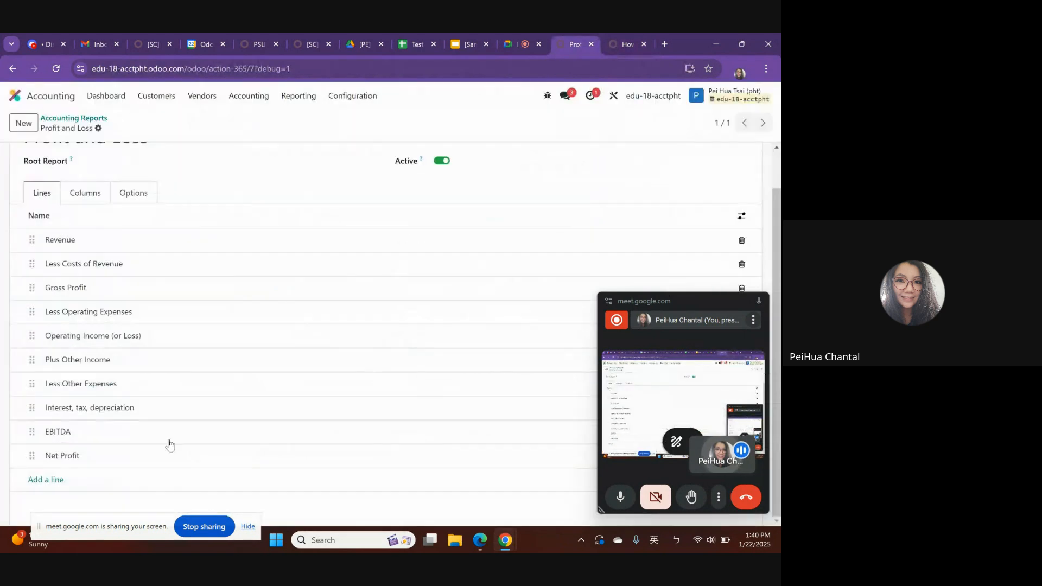
left_click(61, 433)
left_click_drag(207, 201, 119, 201)
double_click(546, 222)
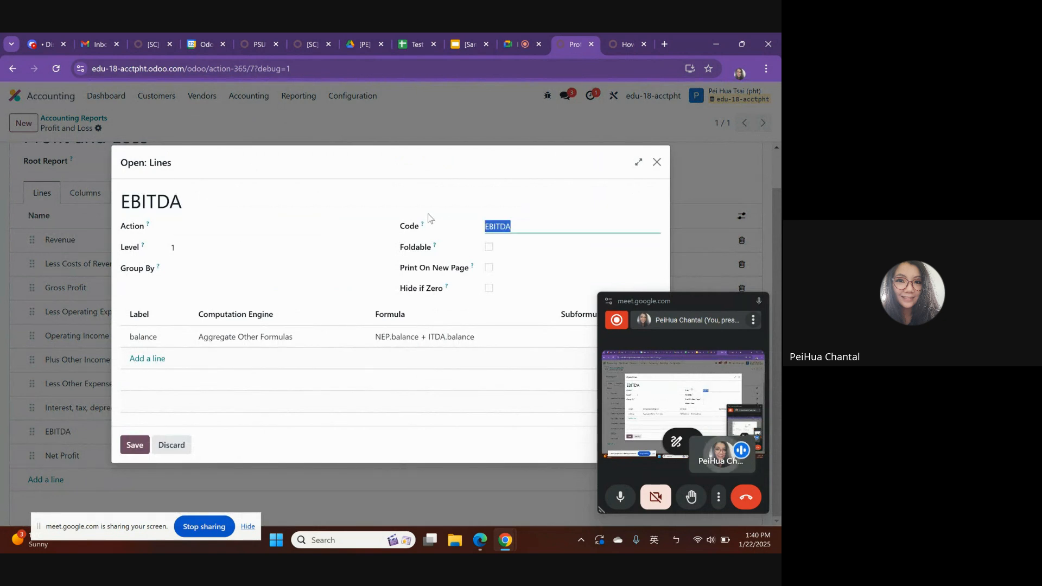
left_click(142, 340)
left_click_drag(194, 250, 118, 255)
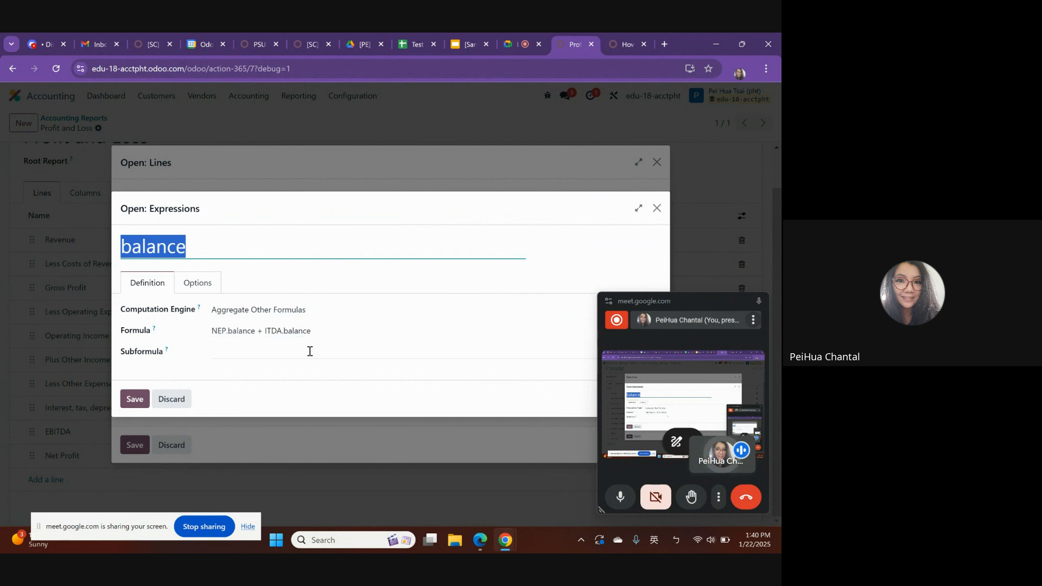
left_click(172, 400)
left_click(176, 446)
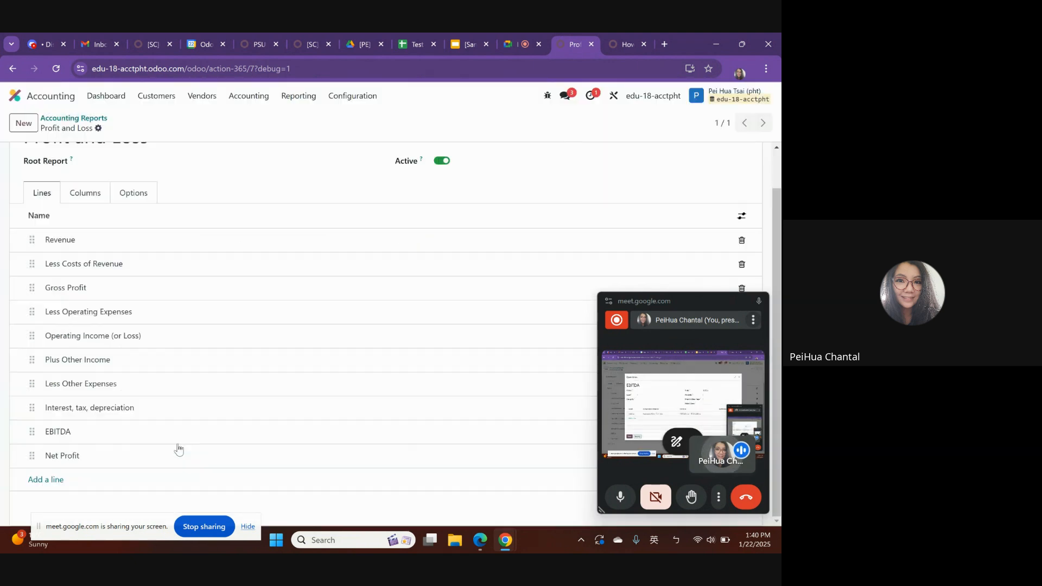
Step: Inspect the codes and balance formulas of the Net Profit and Less Other Expenses lines, closing each without changes
left_click(77, 459)
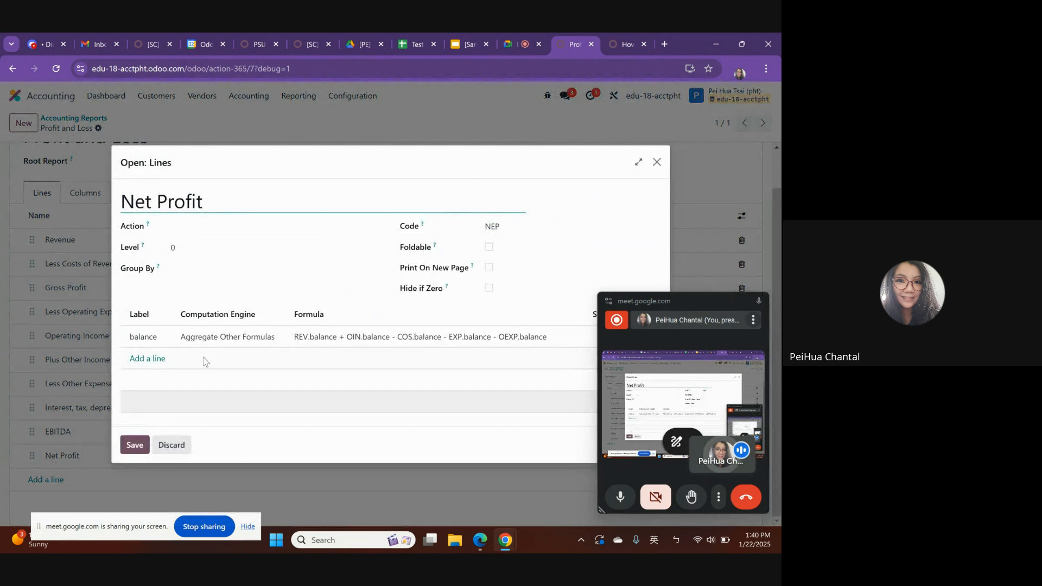
left_click_drag(516, 227, 476, 227)
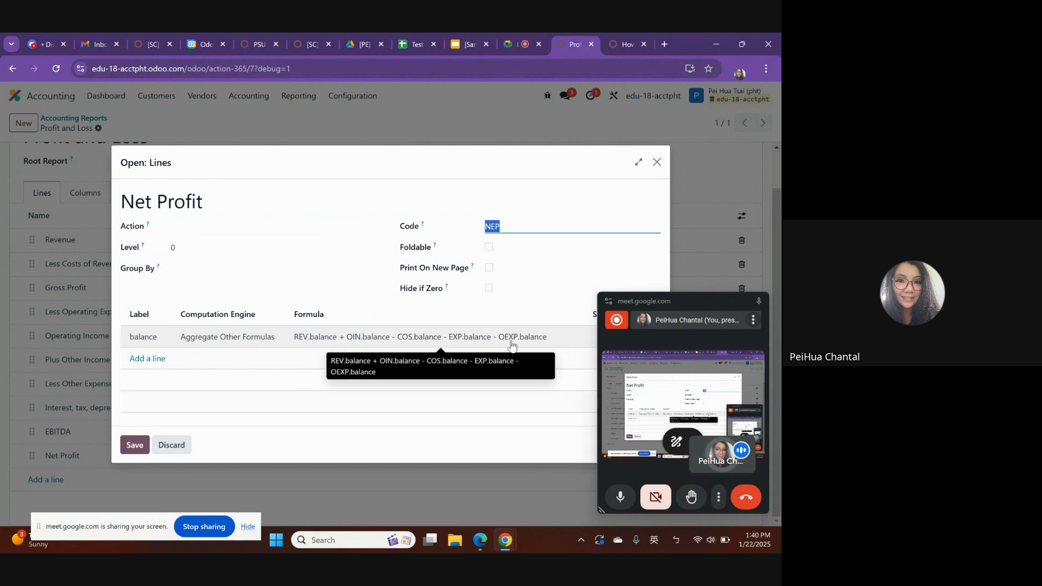
left_click(656, 162)
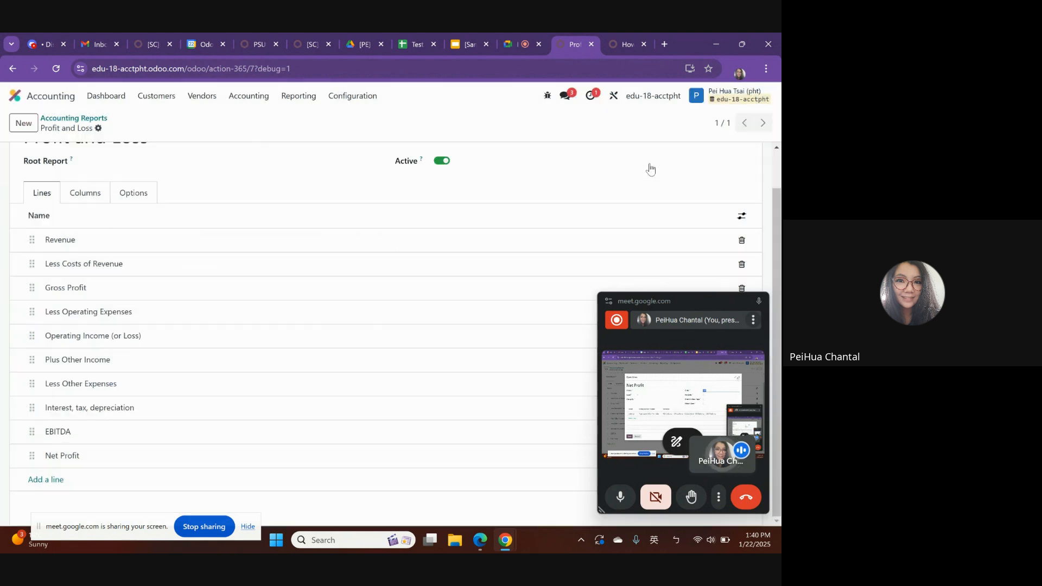
left_click(150, 390)
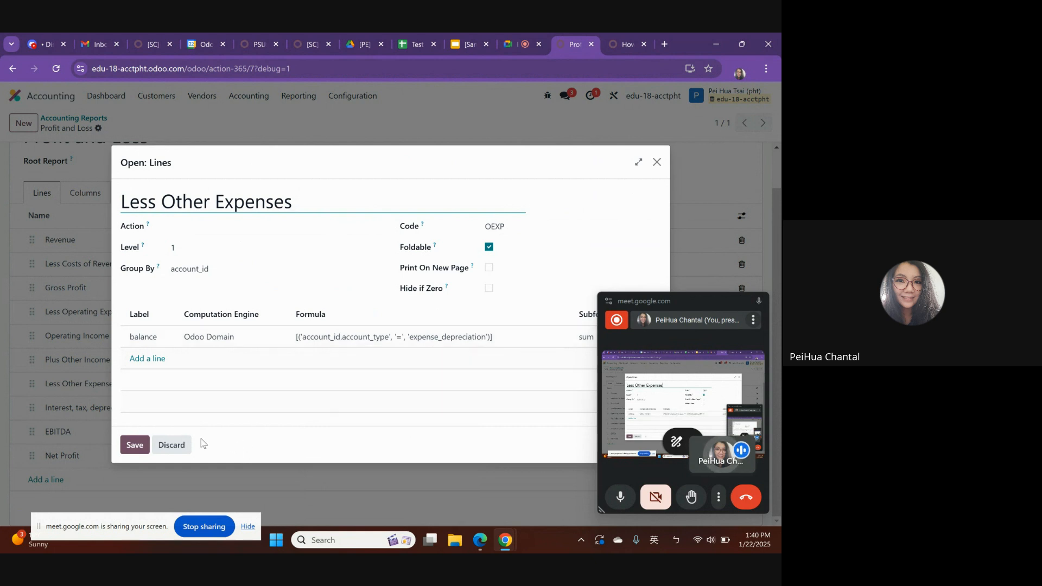
left_click(174, 446)
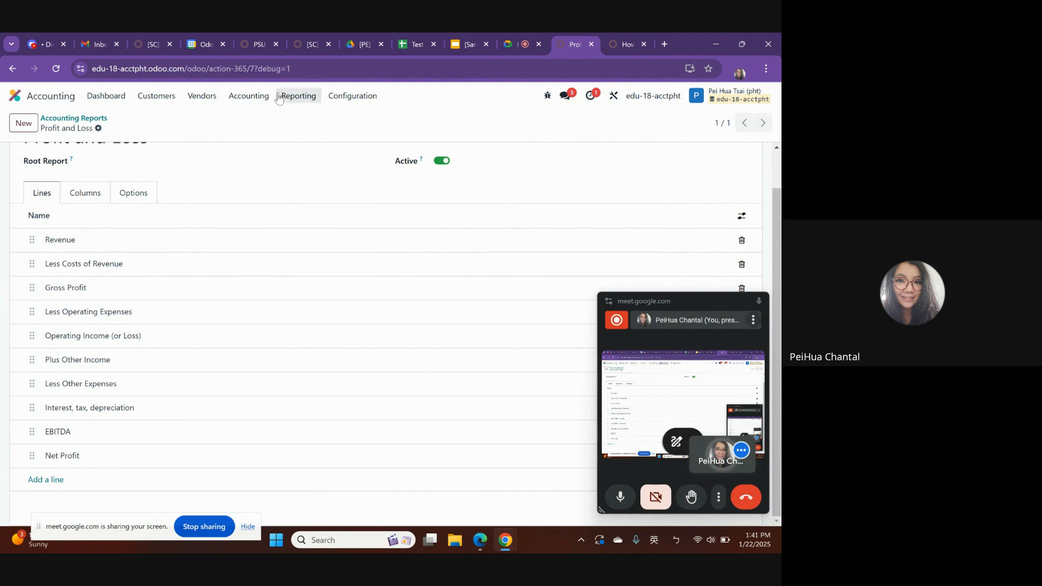
Step: Open the Profit and Loss report and compare it with the result screenshot in the forum post
left_click(299, 101)
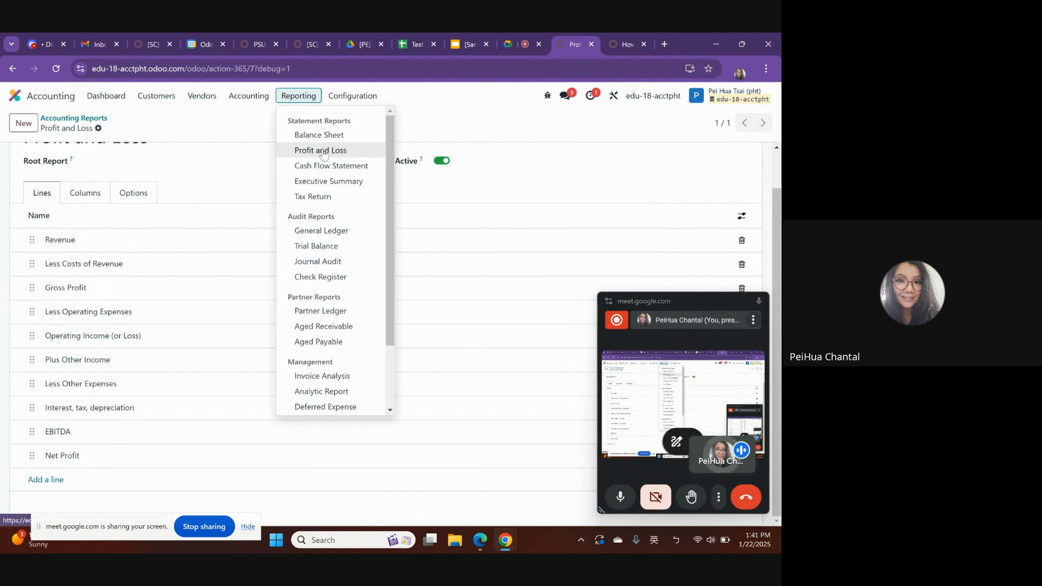
left_click(323, 151)
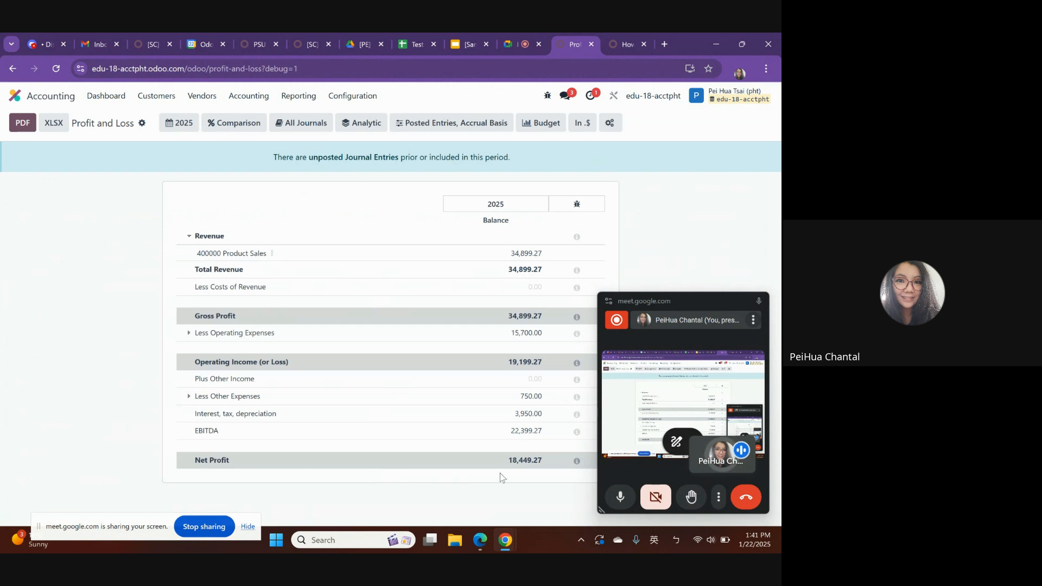
left_click(616, 44)
scroll(354, 324, "down", 10)
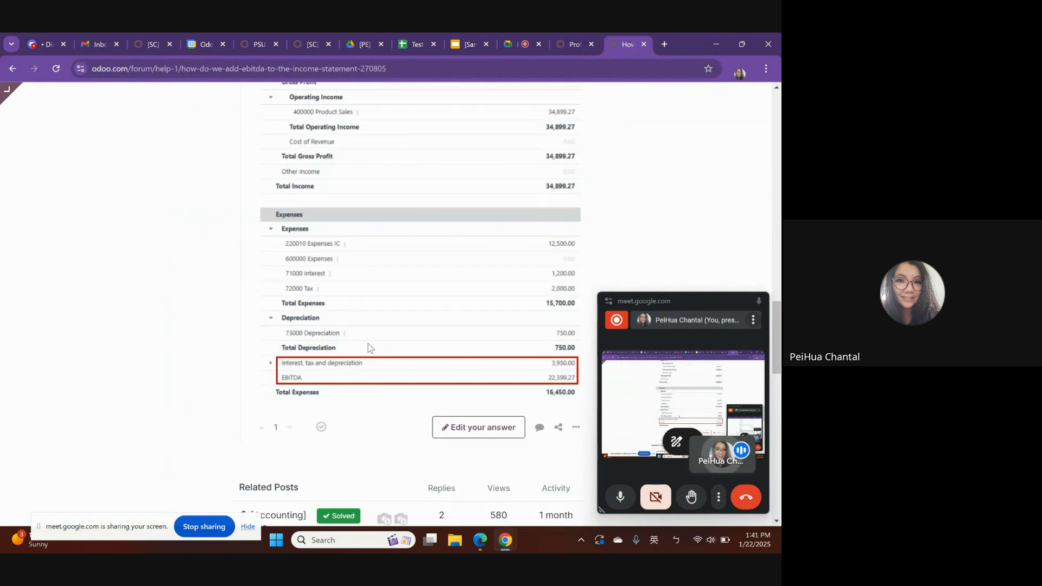
scroll(407, 288, "up", 2)
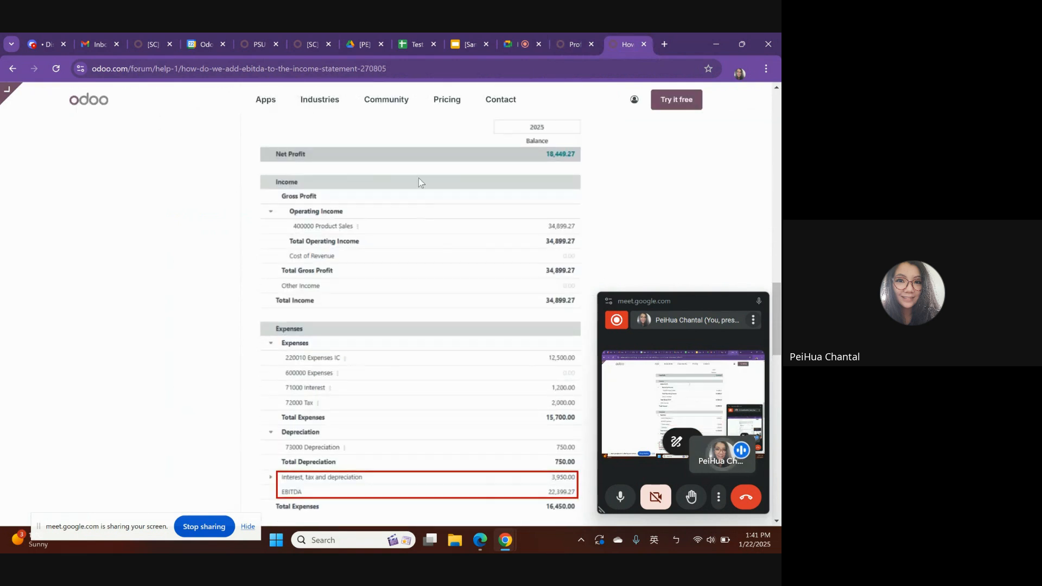
scroll(467, 325, "down", 1)
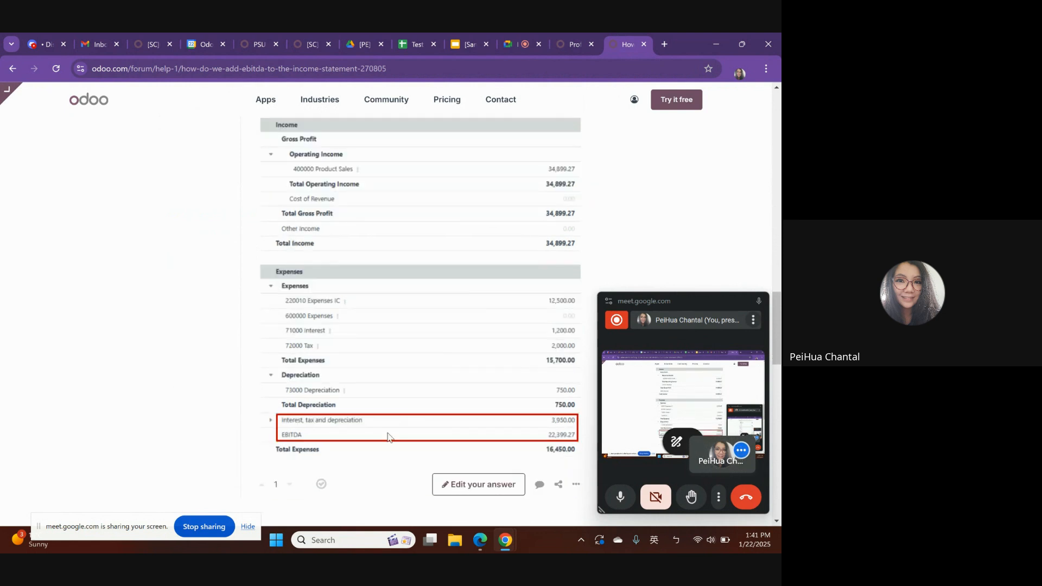
scroll(545, 289, "down", 1)
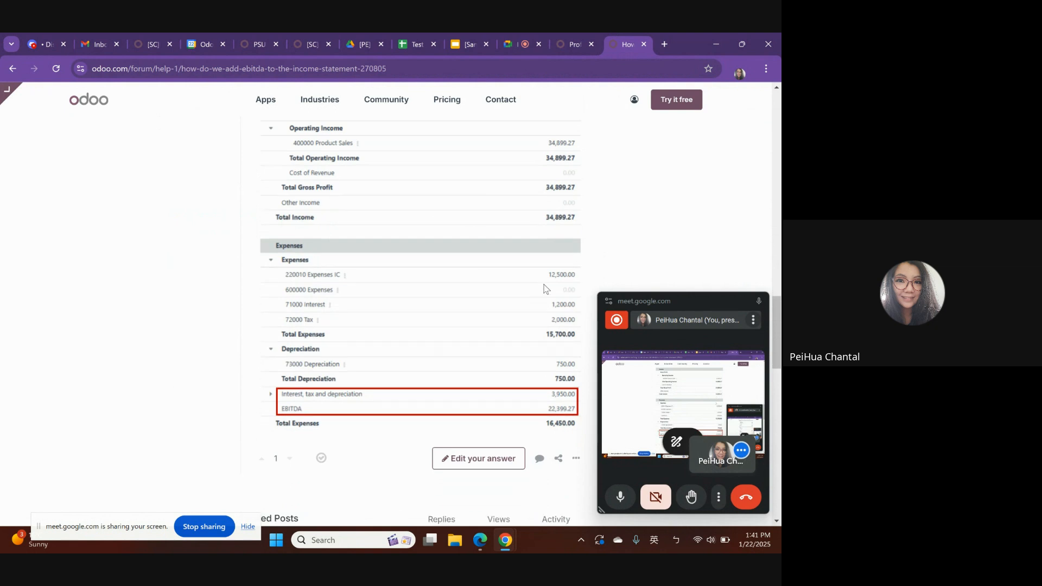
scroll(542, 309, "down", 1)
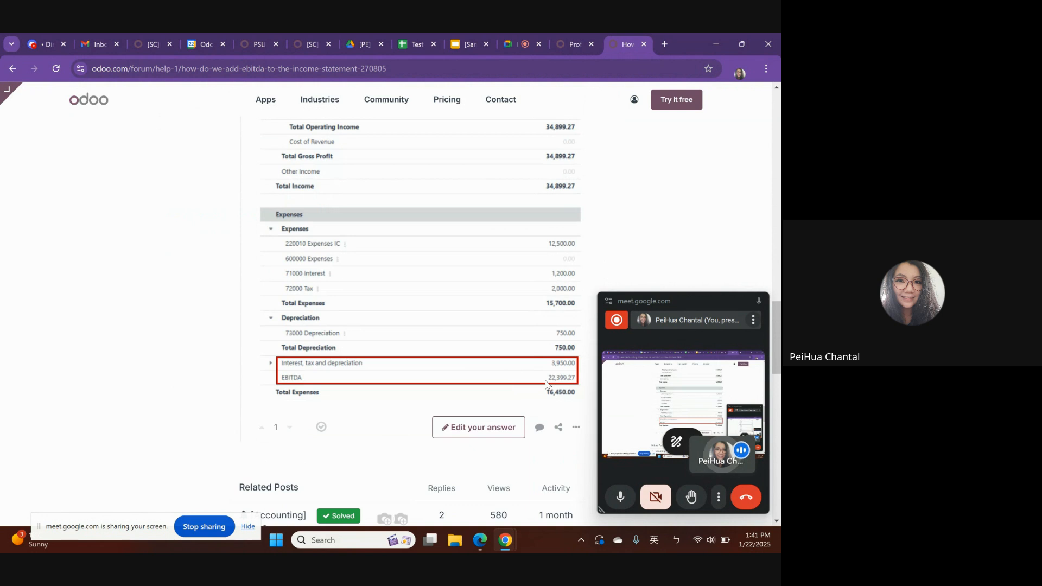
scroll(545, 384, "up", 1)
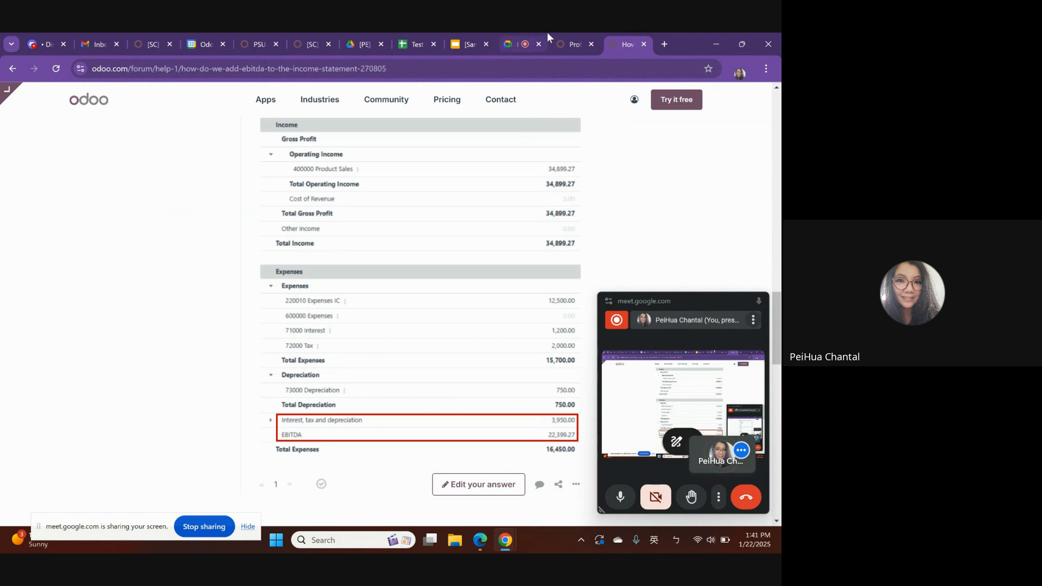
Step: Return to the Profit and Loss report in Odoo and examine the EBITDA line's computation details and formula
left_click(562, 34)
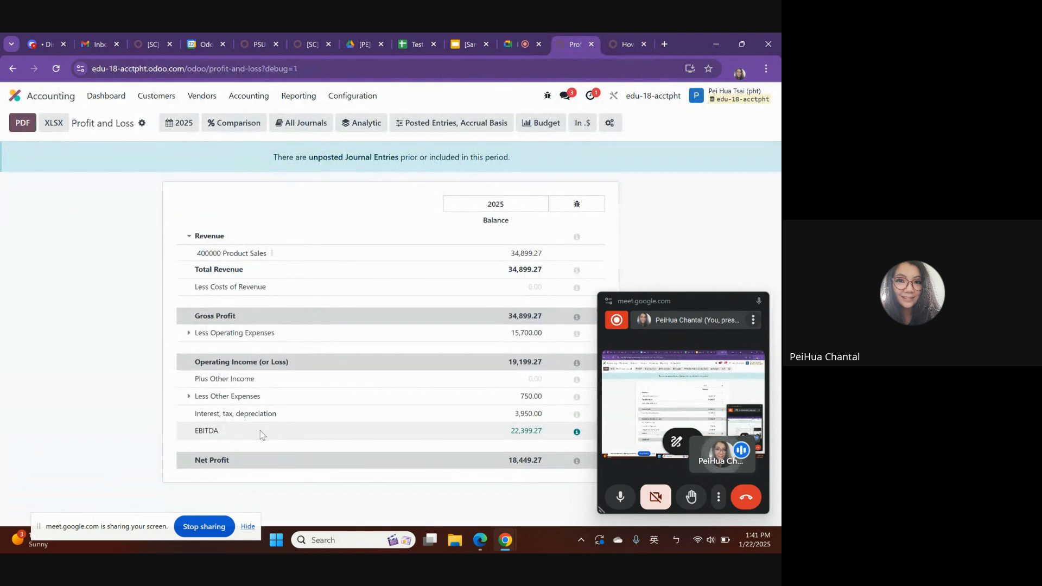
left_click(576, 434)
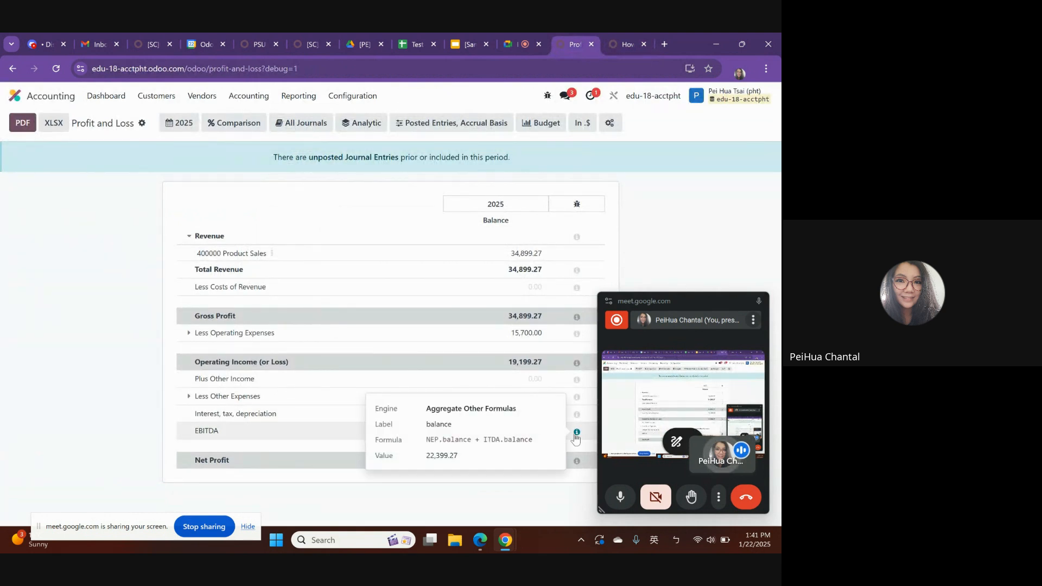
left_click_drag(426, 439, 524, 439)
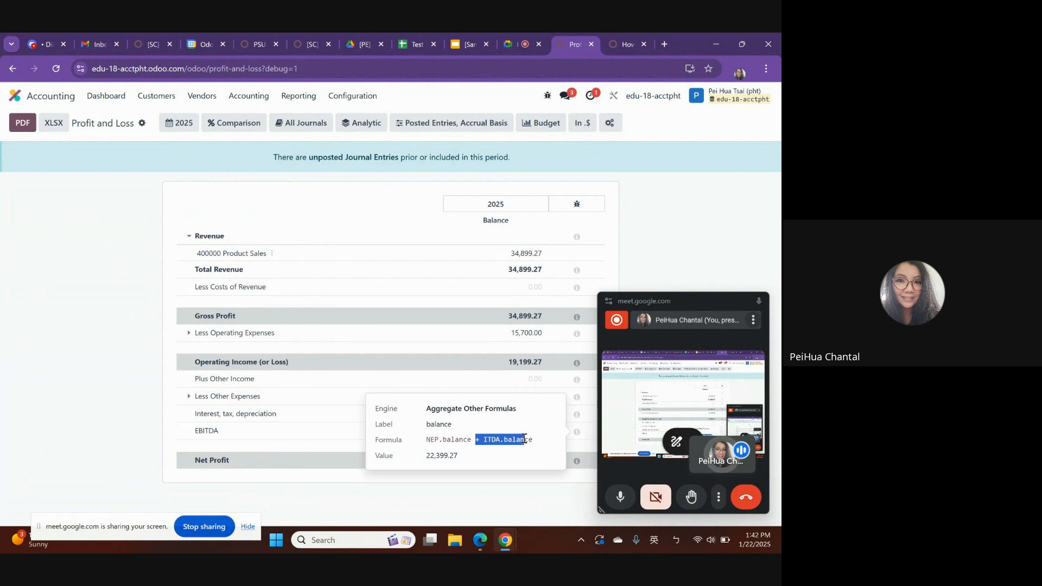
left_click(53, 367)
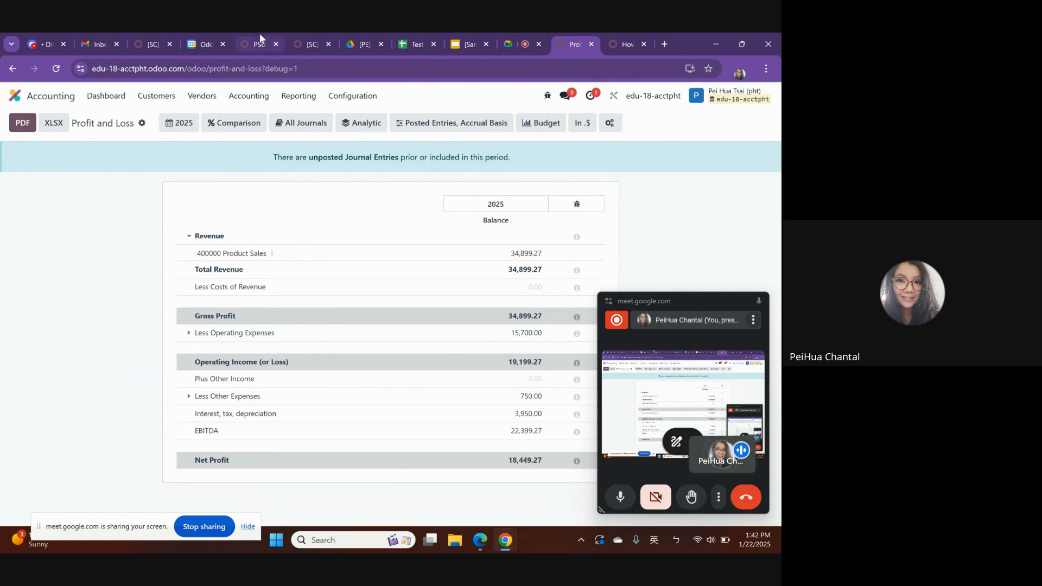
left_click(509, 38)
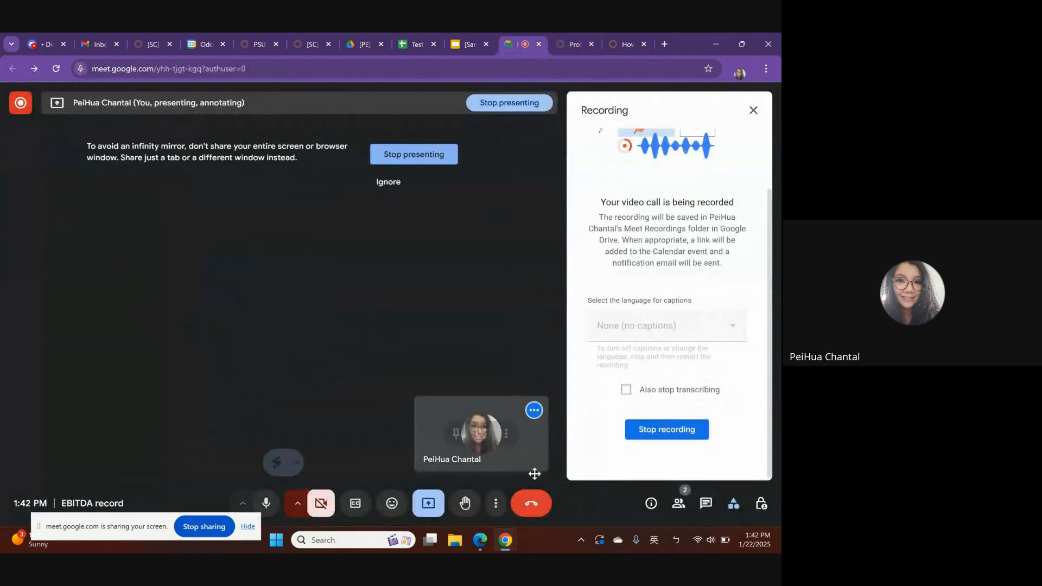